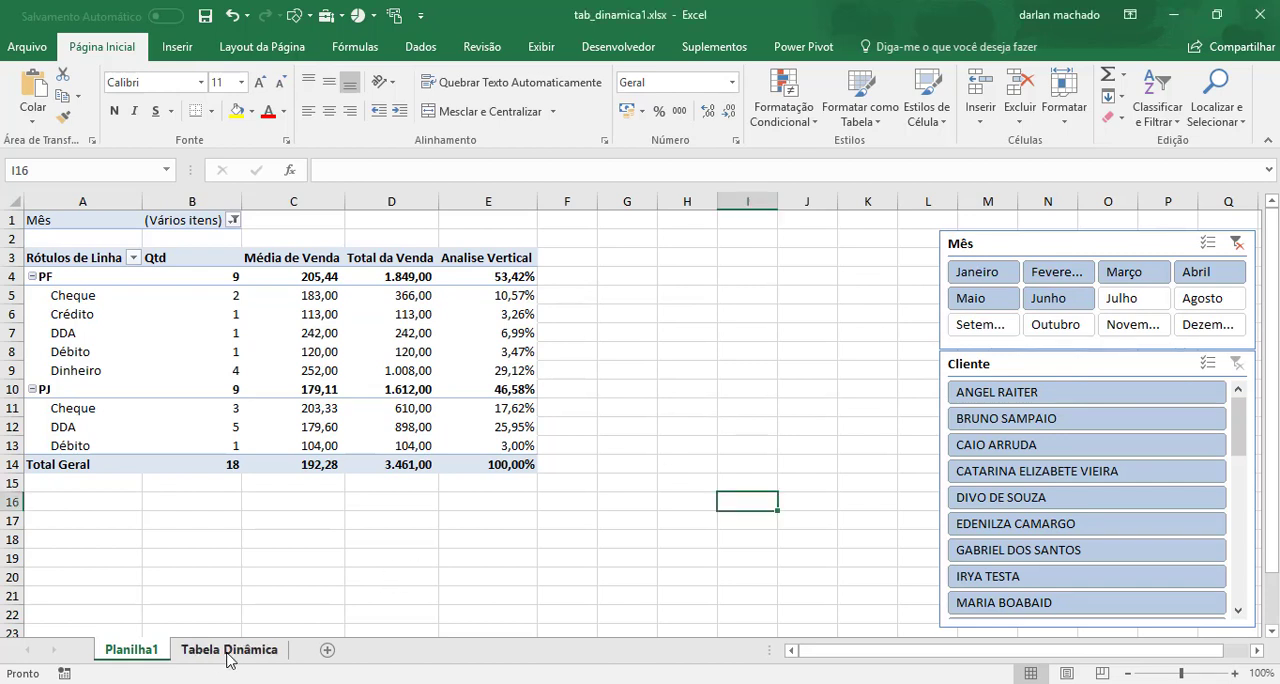
# Create a PivotTable on a new worksheet from the Tabela Dinâmica sheet's sales data, with Tipo in rows and Venda in values.
pyautogui.click(229, 650)
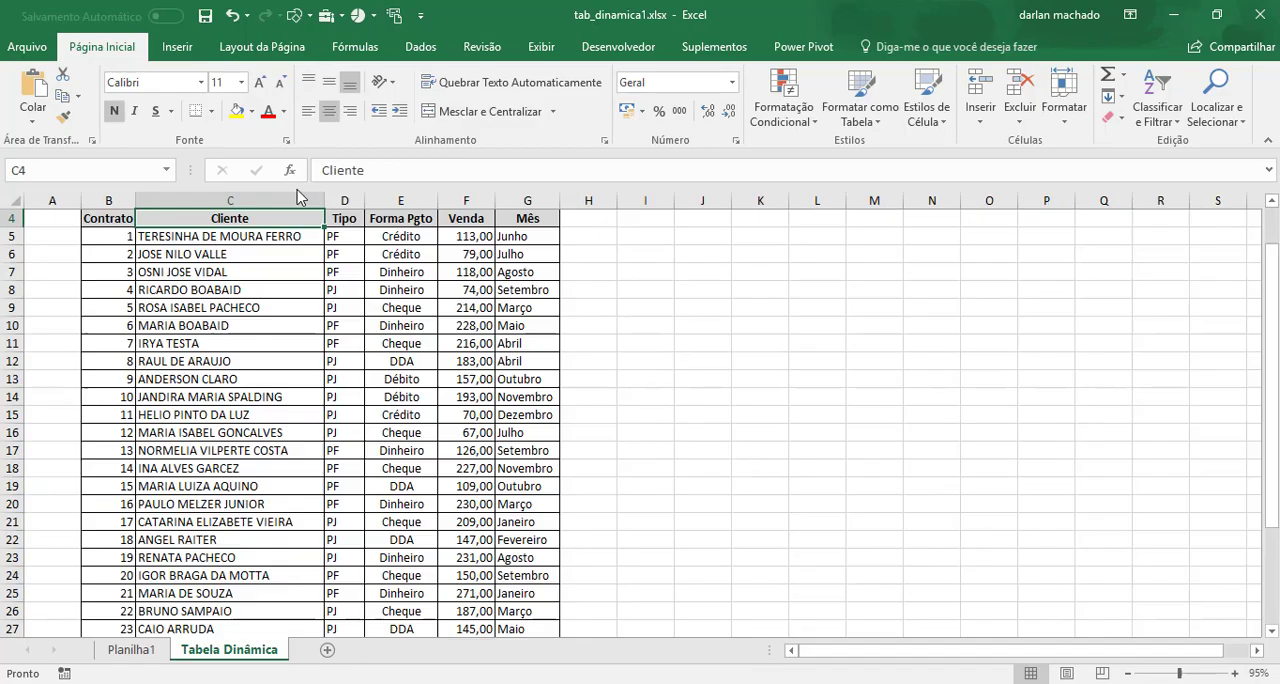
pyautogui.click(281, 284)
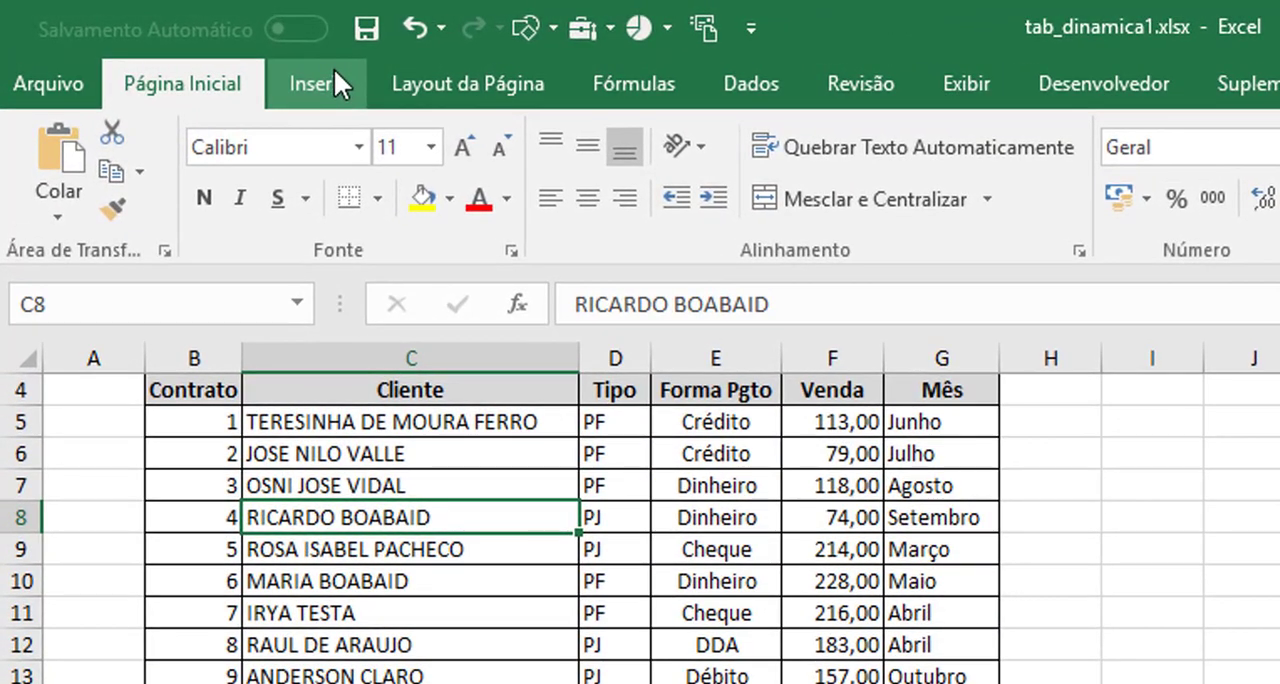
pyautogui.click(186, 39)
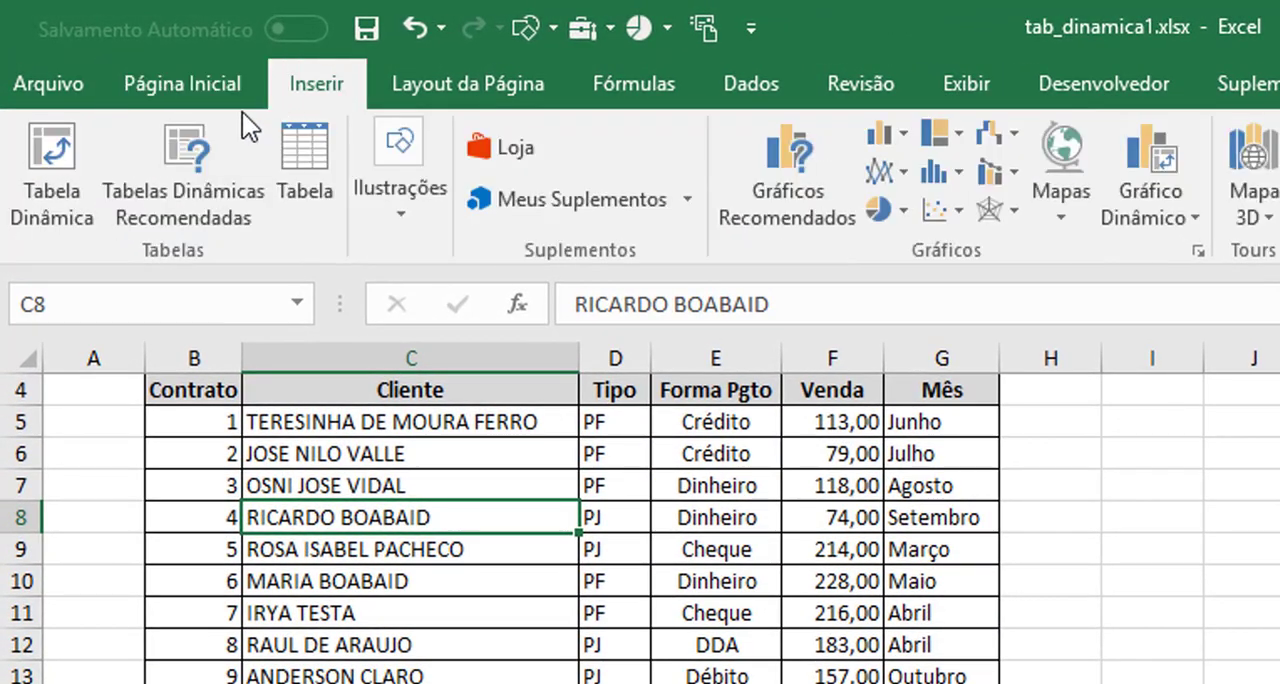
pyautogui.click(50, 150)
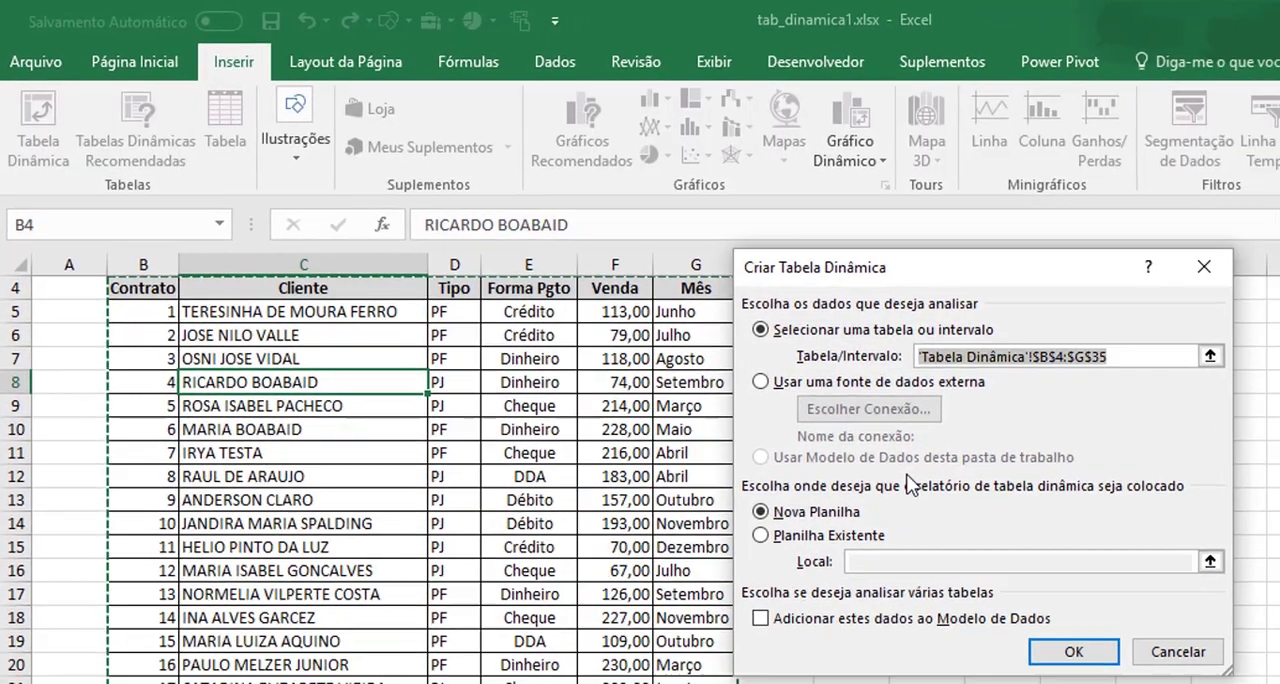
pyautogui.click(1069, 650)
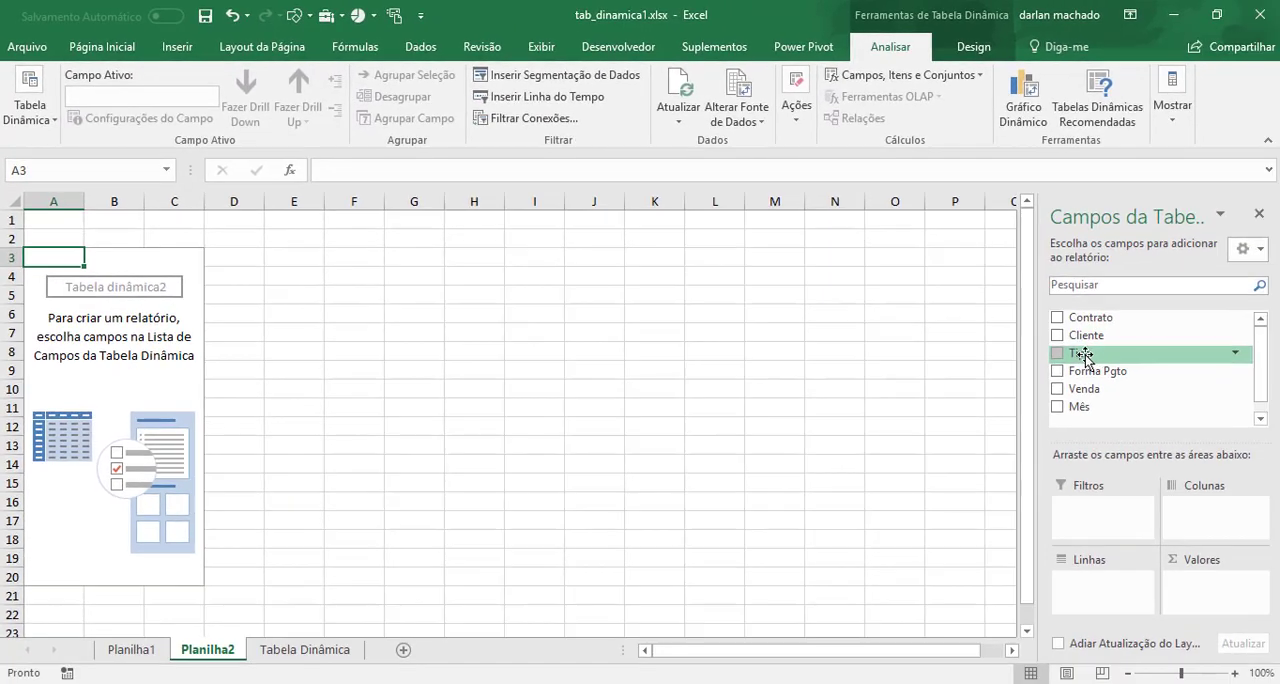
pyautogui.moveTo(1160, 352); pyautogui.dragTo(1094, 594)
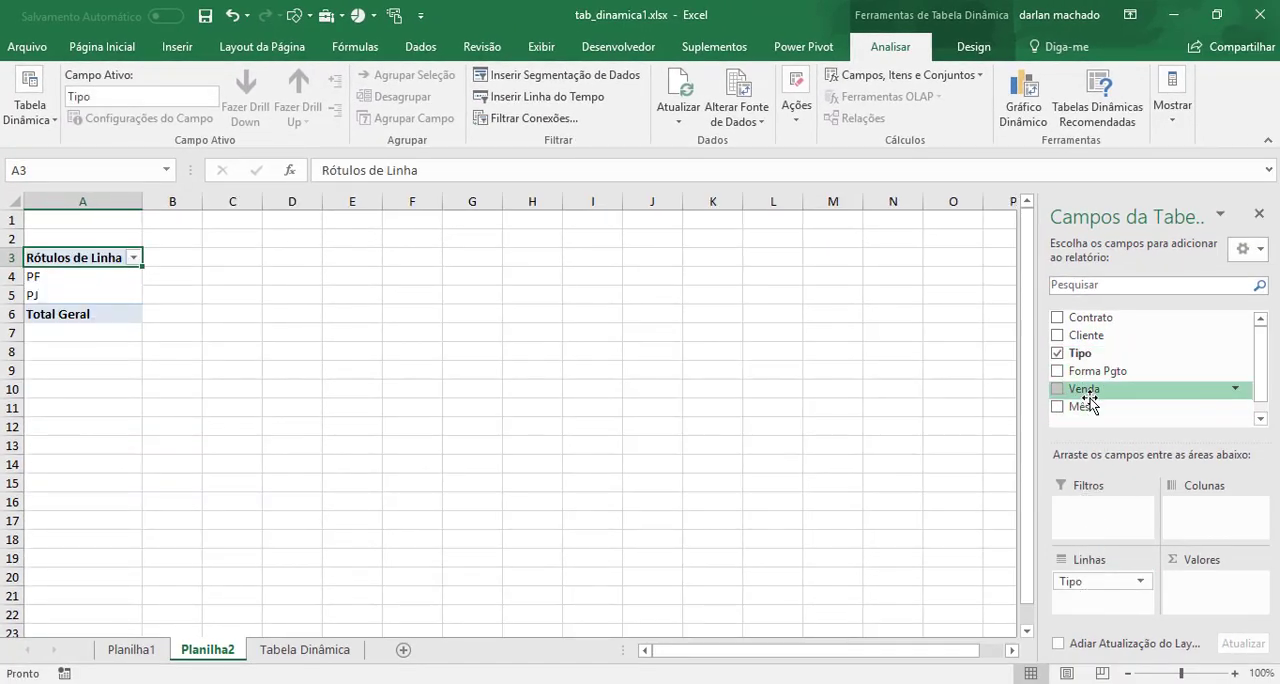
pyautogui.moveTo(1088, 395); pyautogui.dragTo(1206, 592)
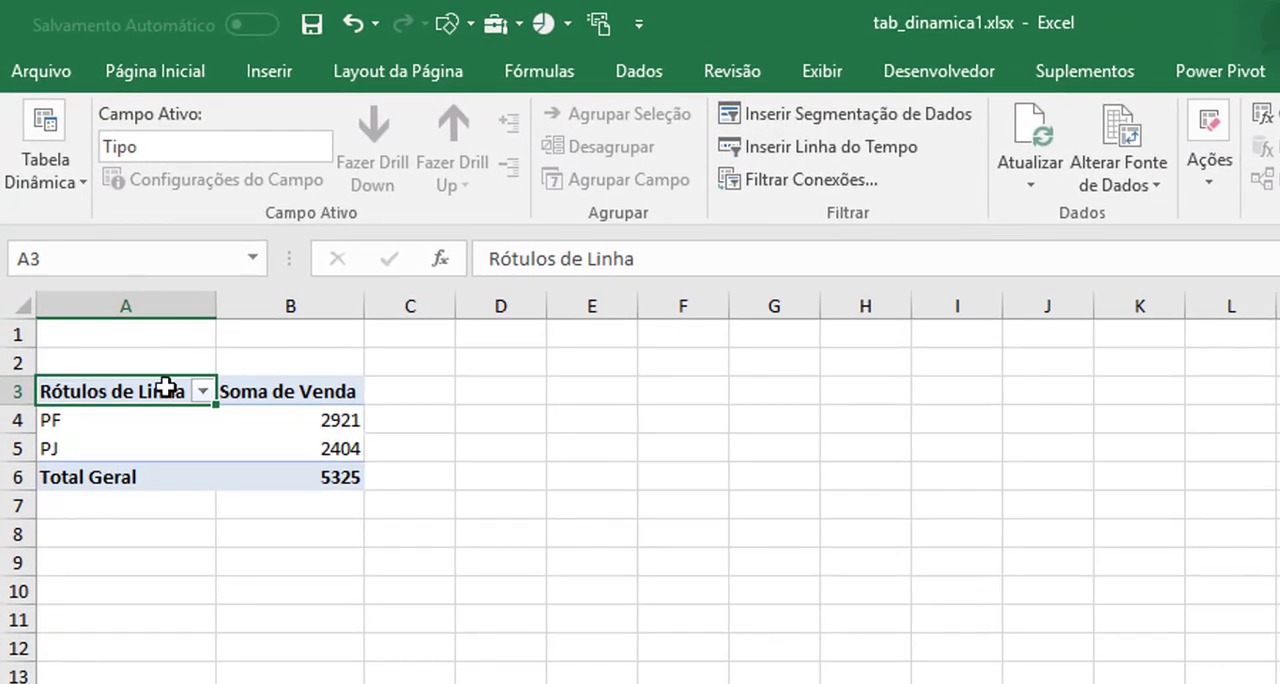
# Insert a doughnut chart from the Tipo PivotTable, shrink it and place it directly below the table.
pyautogui.click(130, 418)
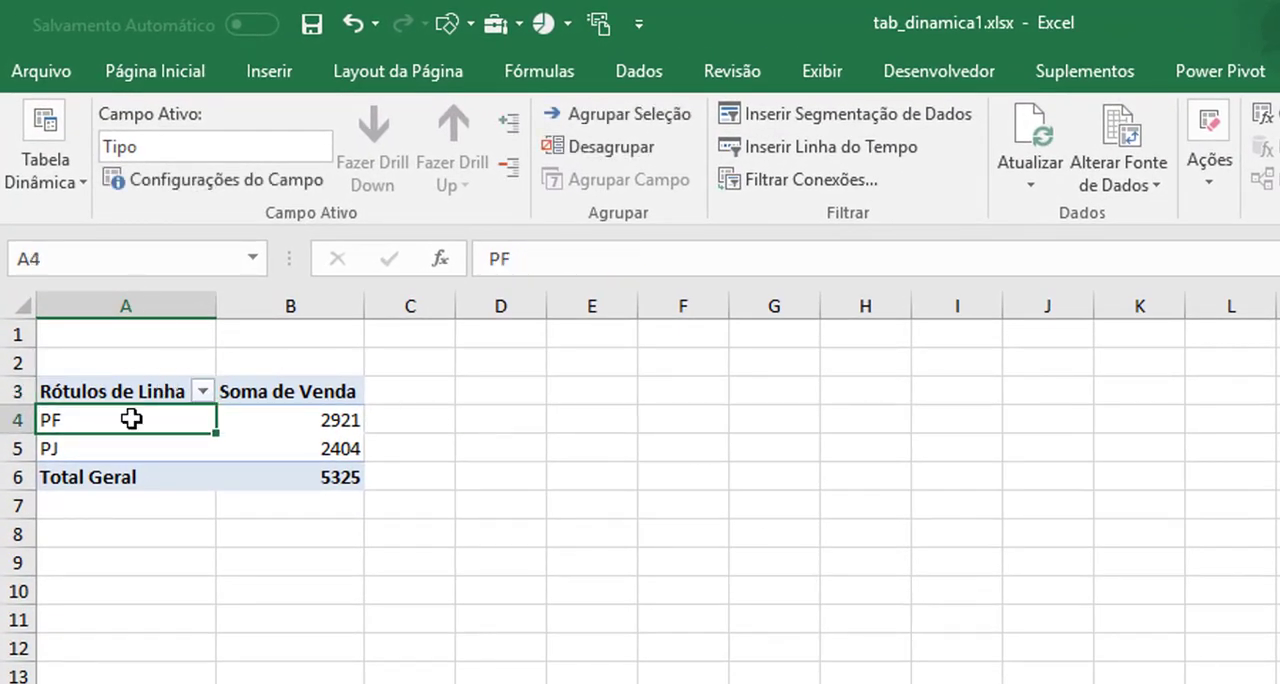
pyautogui.click(283, 66)
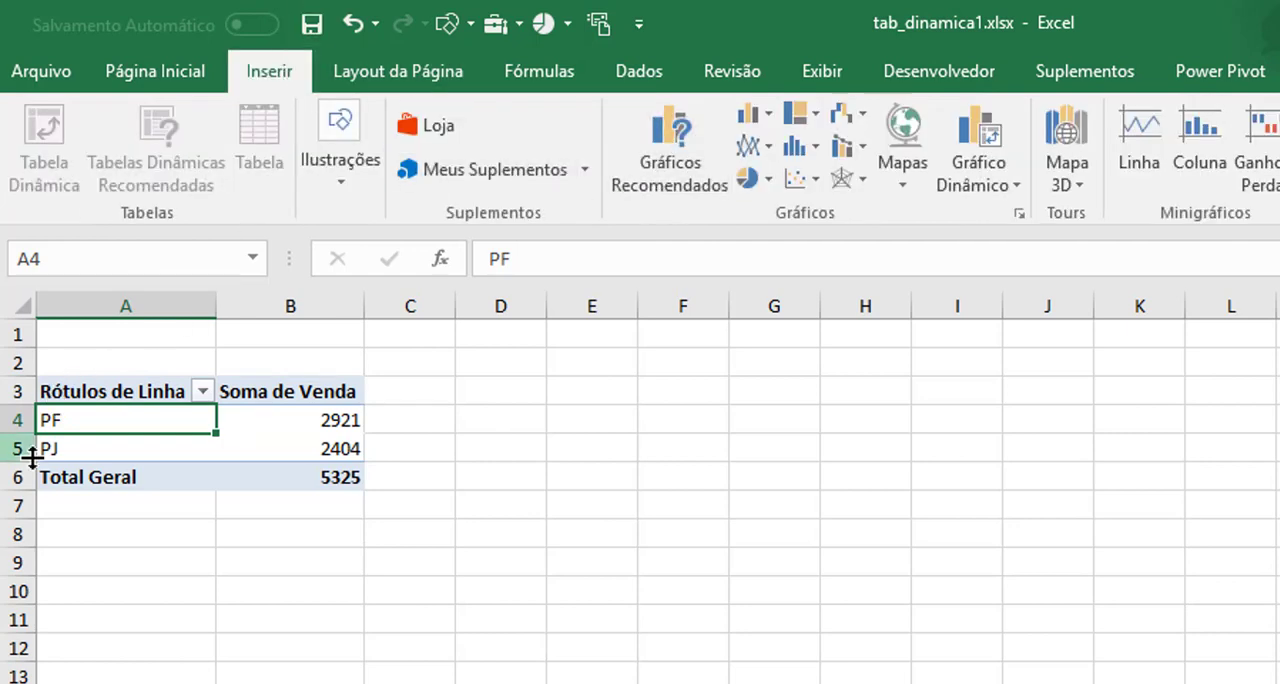
pyautogui.click(752, 186)
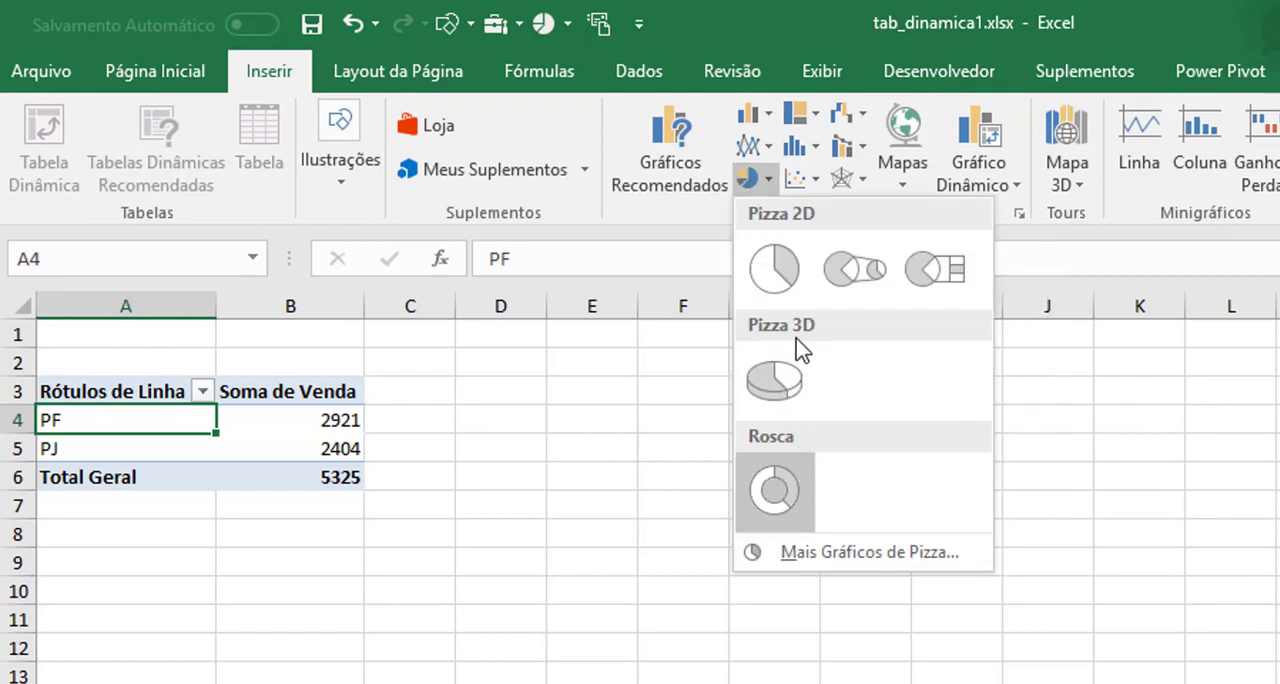
pyautogui.click(760, 482)
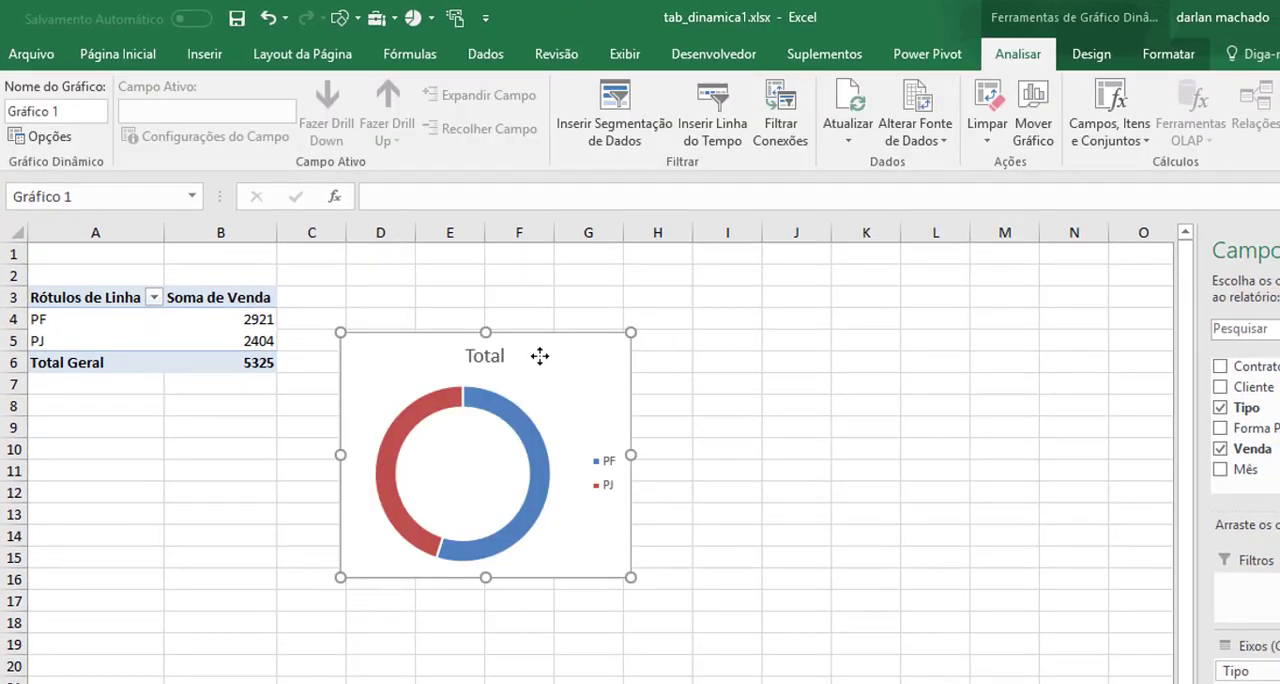
pyautogui.moveTo(693, 453); pyautogui.dragTo(406, 569)
pyautogui.moveTo(314, 441); pyautogui.dragTo(272, 410)
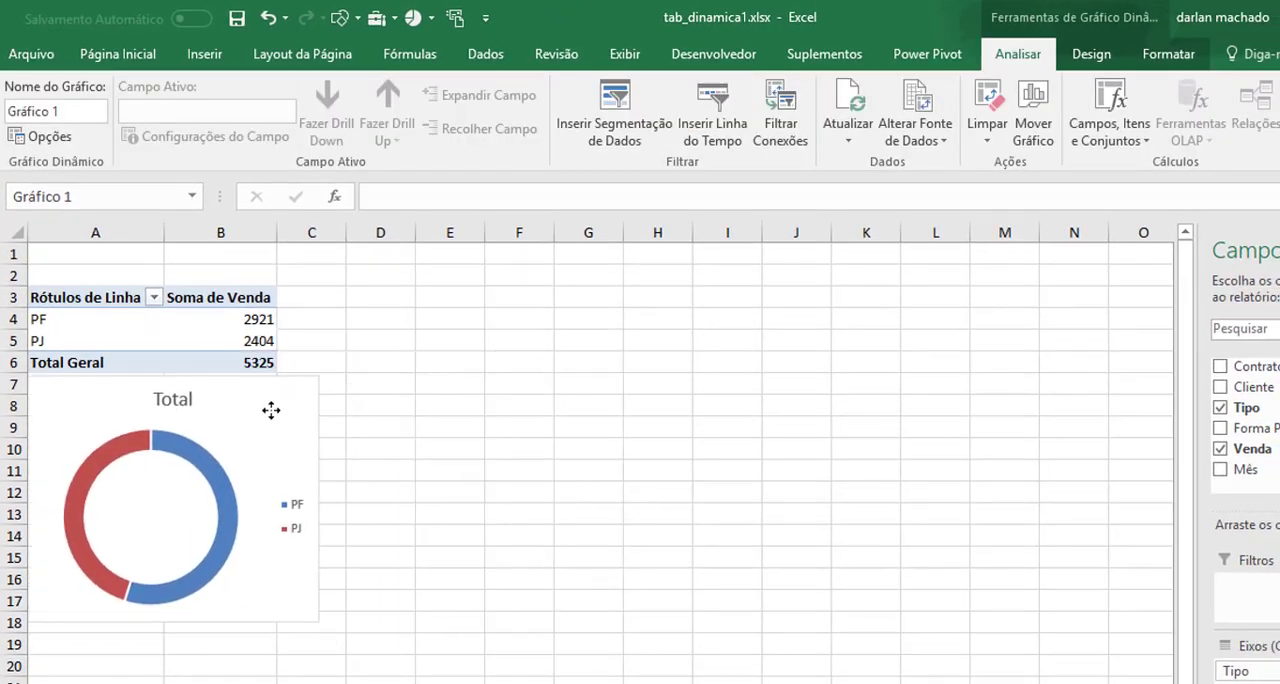
# Add data labels to the doughnut chart's series.
pyautogui.rightClick(232, 509)
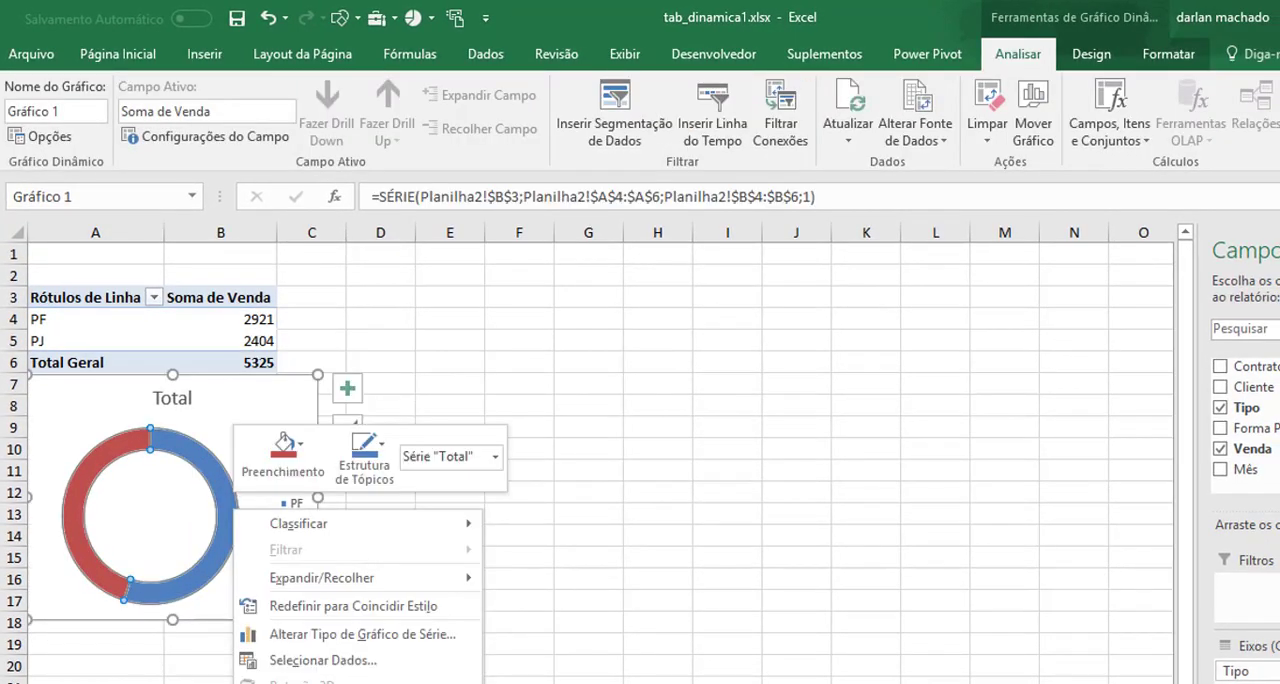
pyautogui.click(340, 683)
pyautogui.click(281, 499)
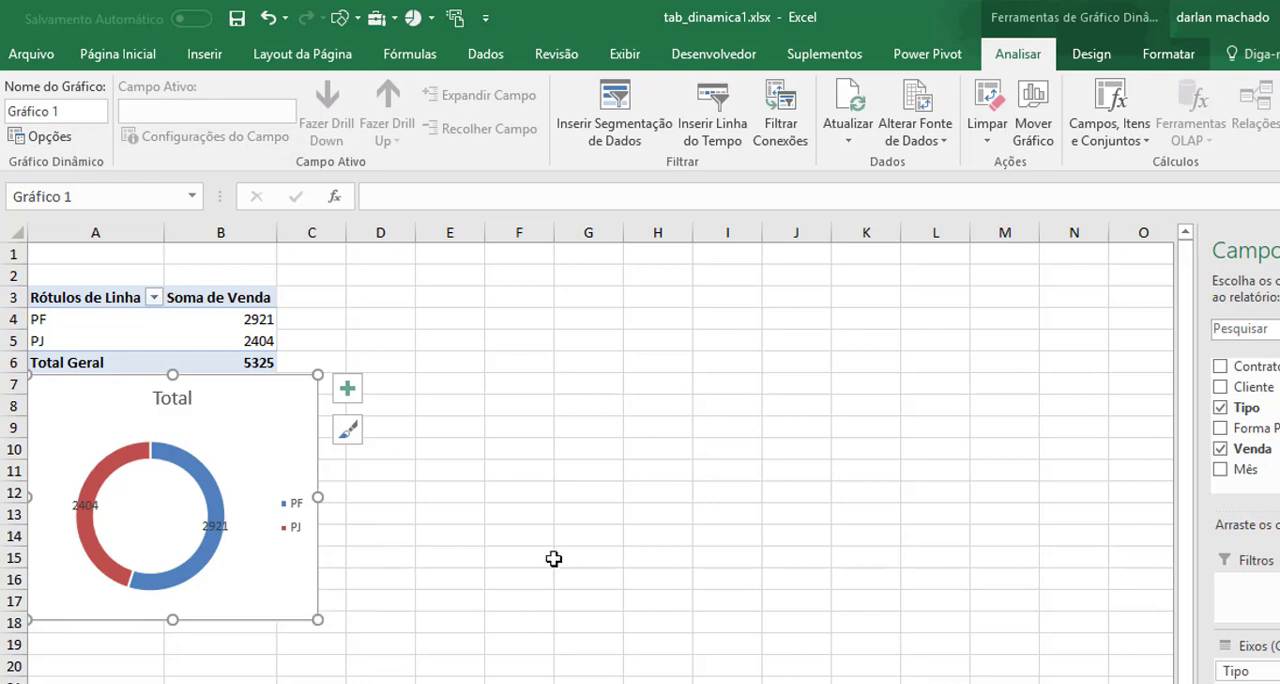
# Create a second PivotTable from the same sales data at Planilha2!$E$3, with Forma Pgto in rows and Venda in values.
pyautogui.click(150, 683)
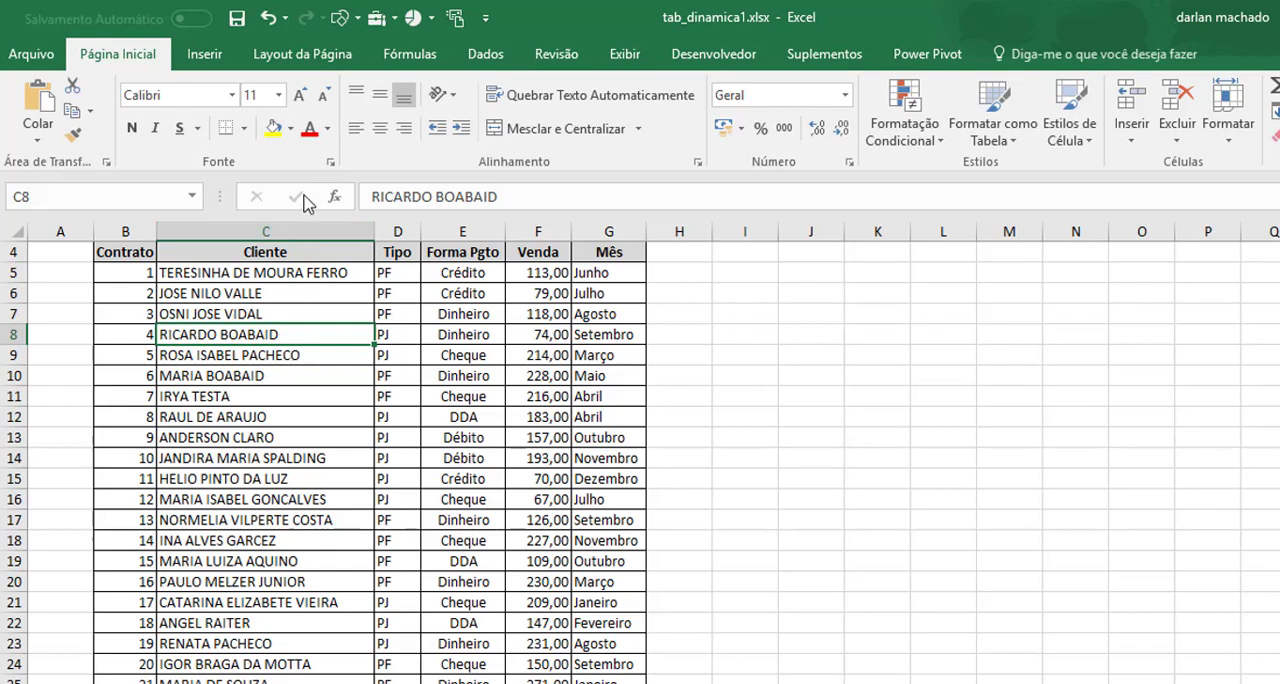
pyautogui.click(206, 58)
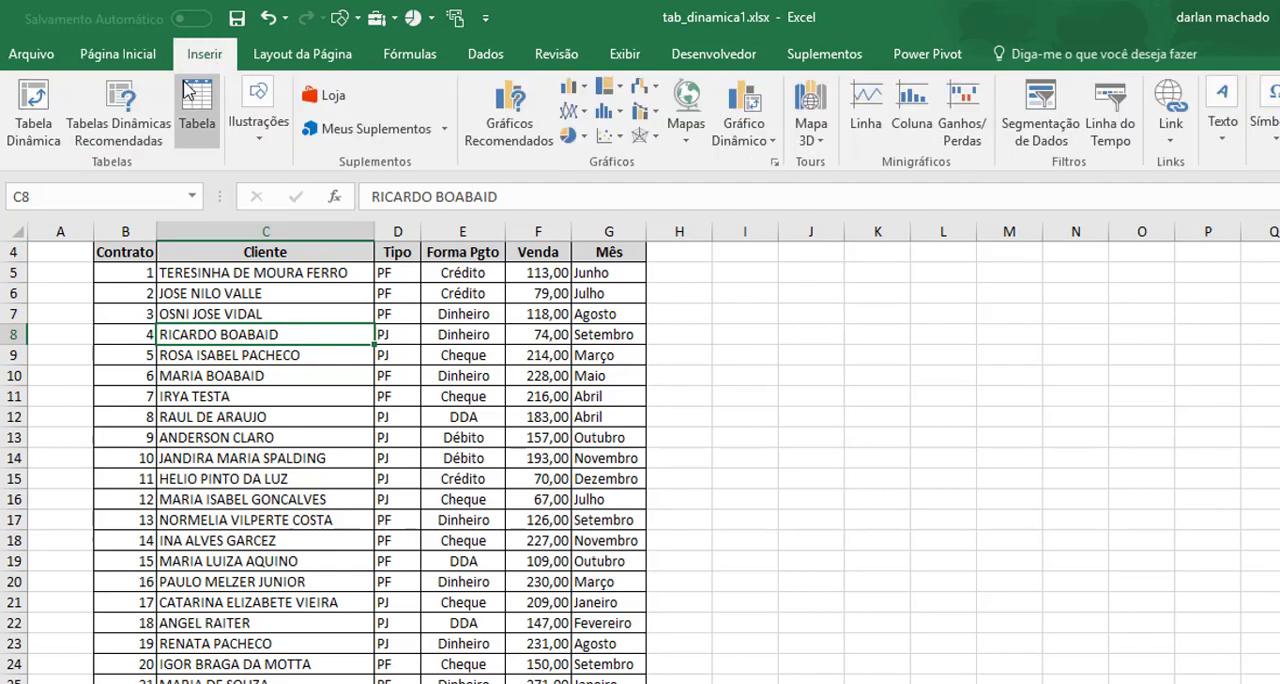
pyautogui.click(33, 97)
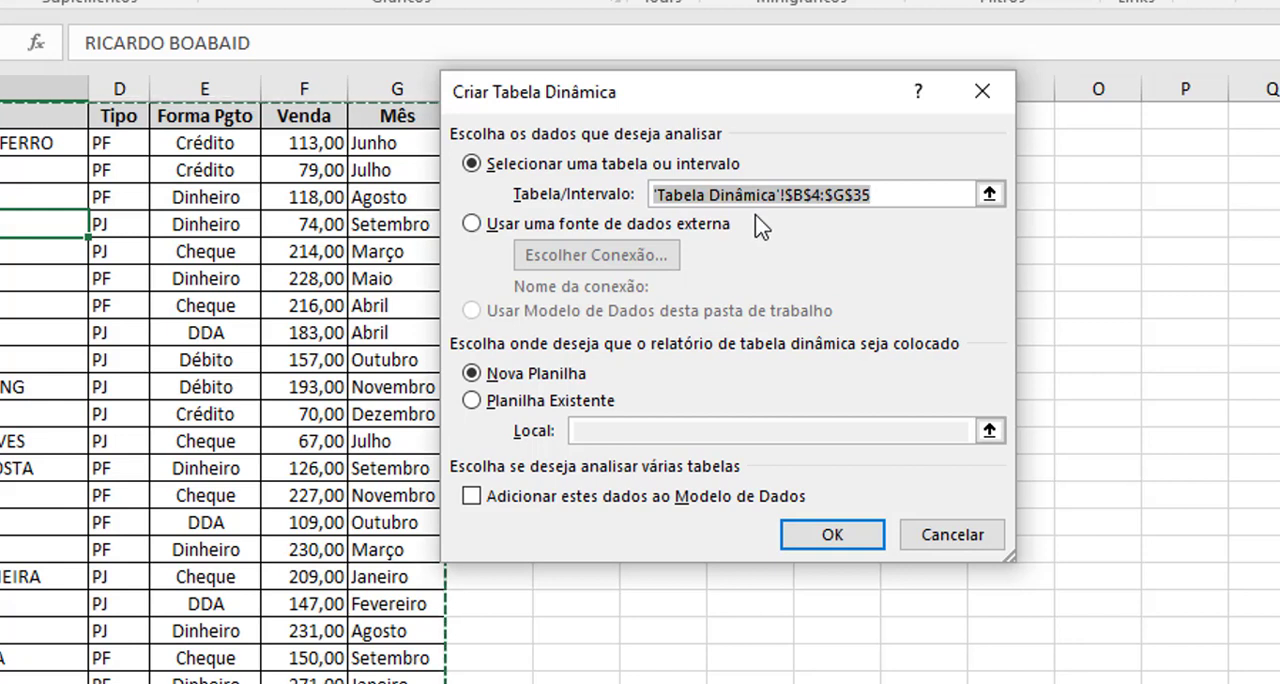
pyautogui.click(477, 410)
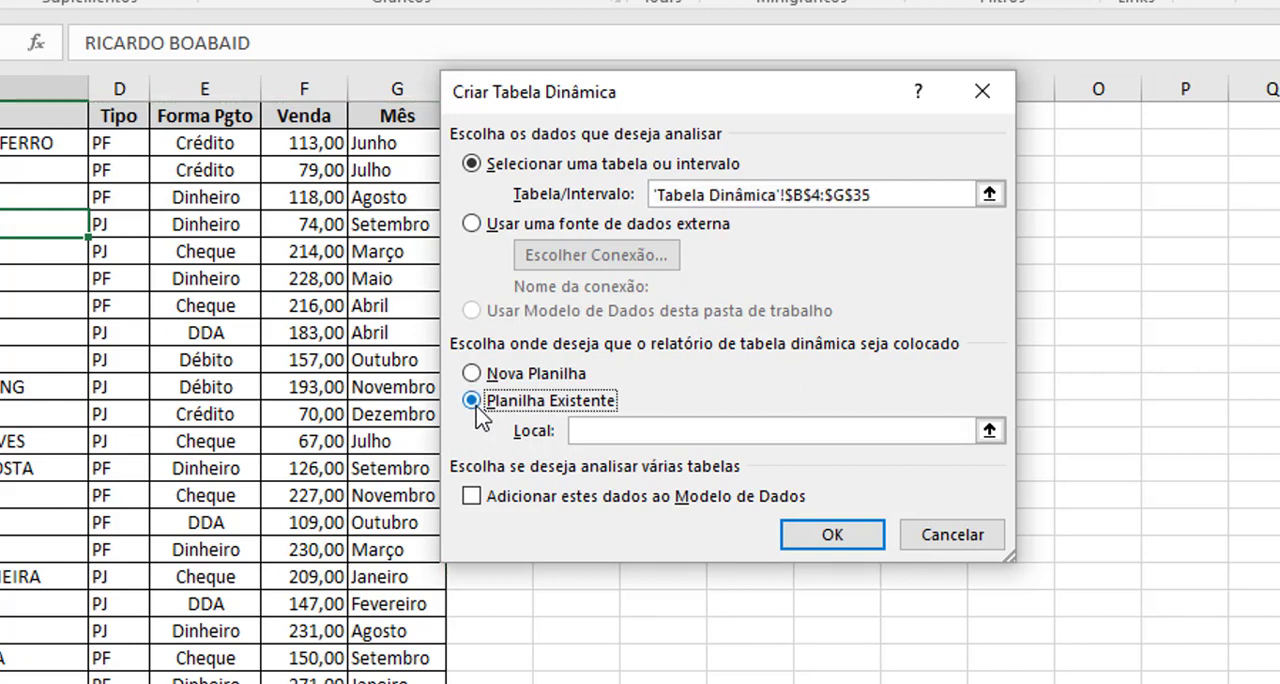
pyautogui.click(592, 430)
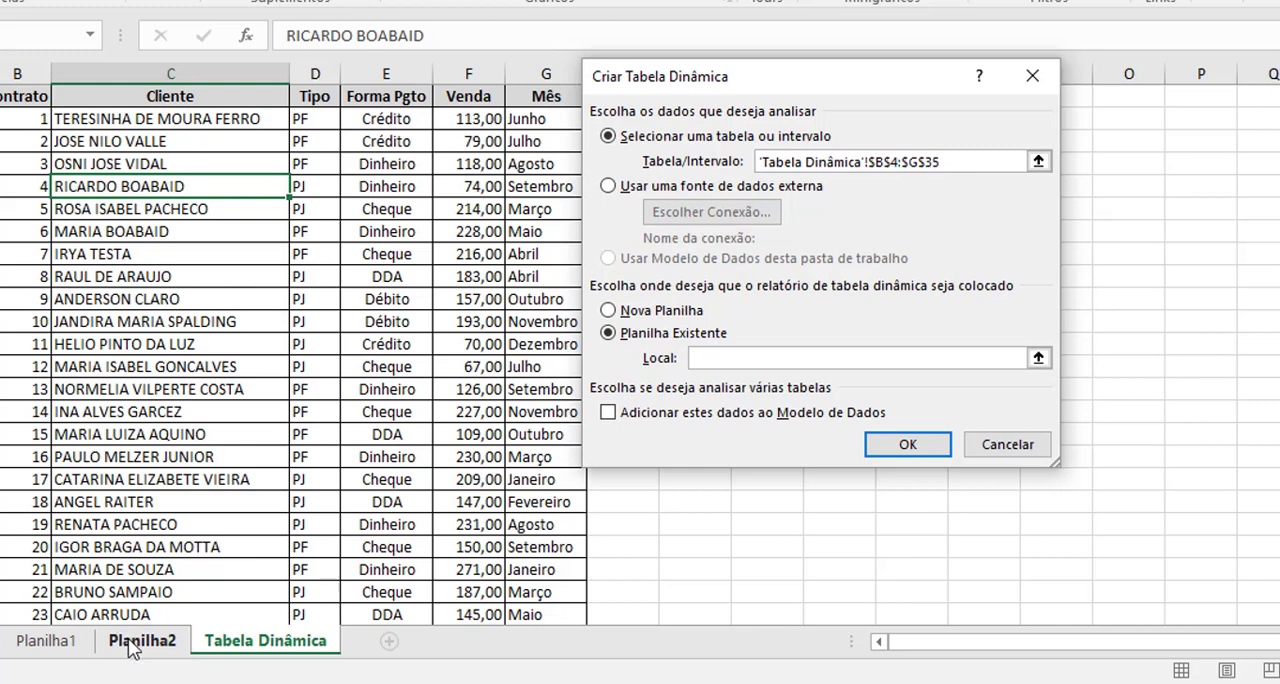
pyautogui.click(140, 641)
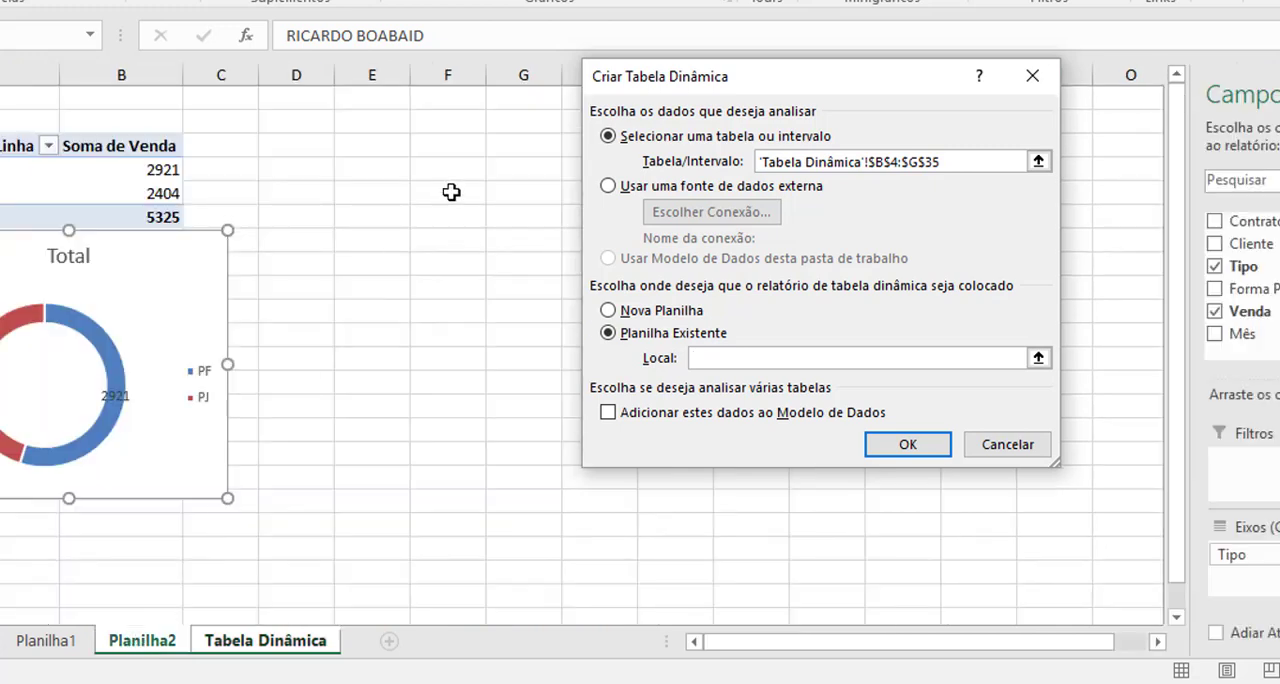
pyautogui.click(372, 146)
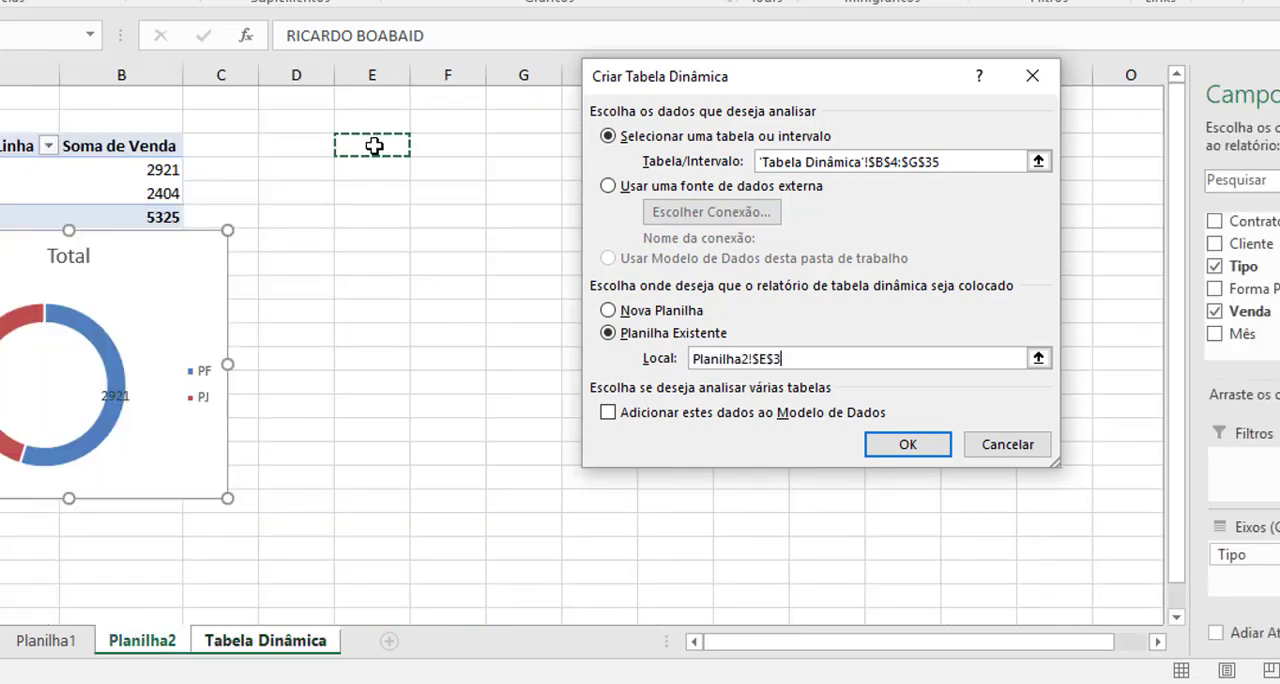
pyautogui.click(905, 446)
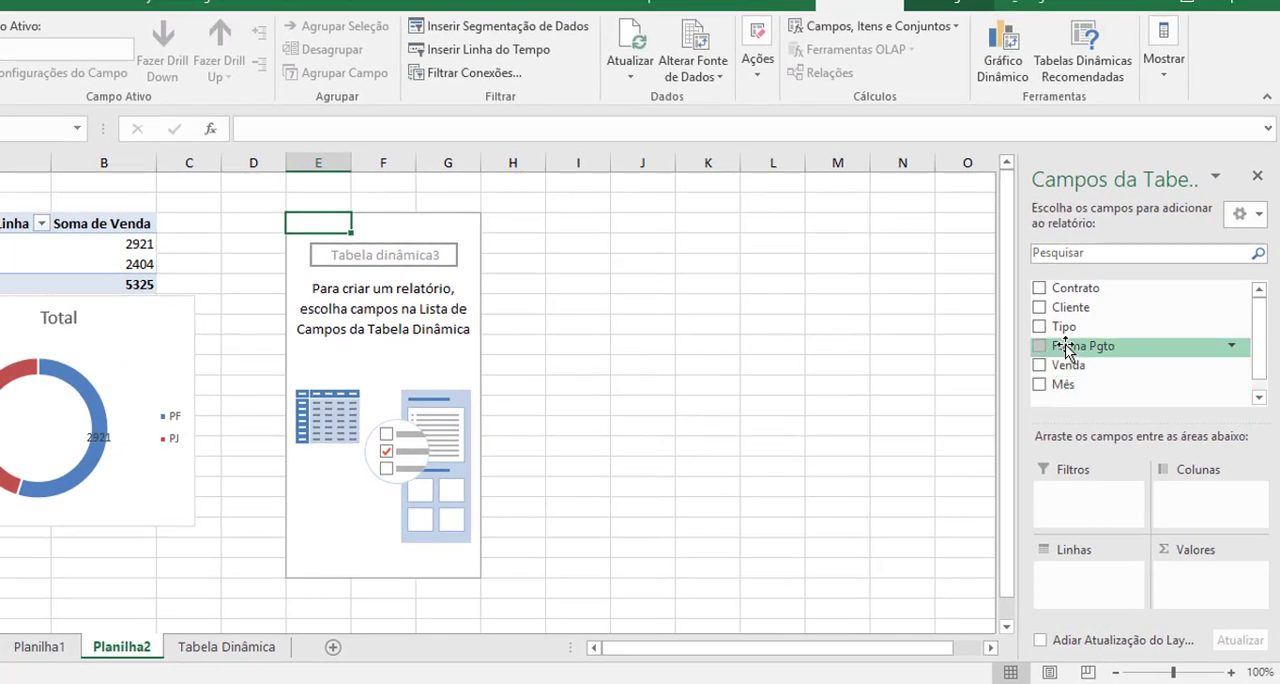
pyautogui.moveTo(1110, 330); pyautogui.dragTo(1087, 595)
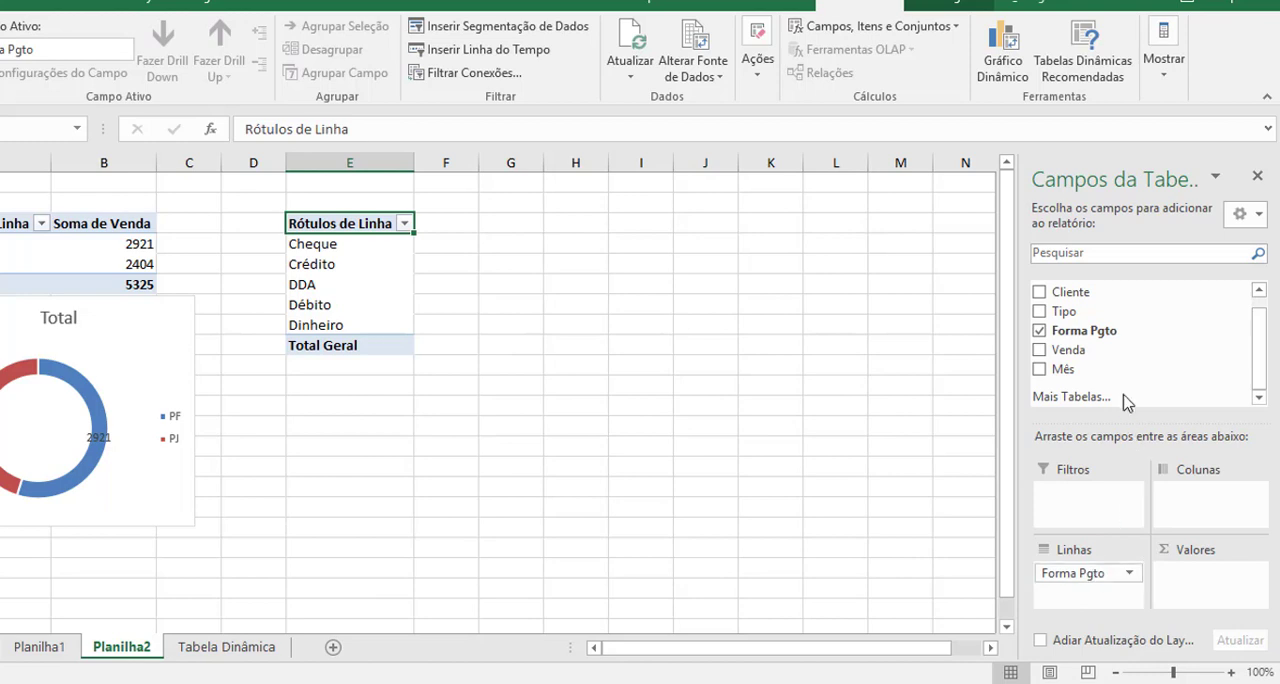
pyautogui.moveTo(1056, 360); pyautogui.dragTo(1188, 582)
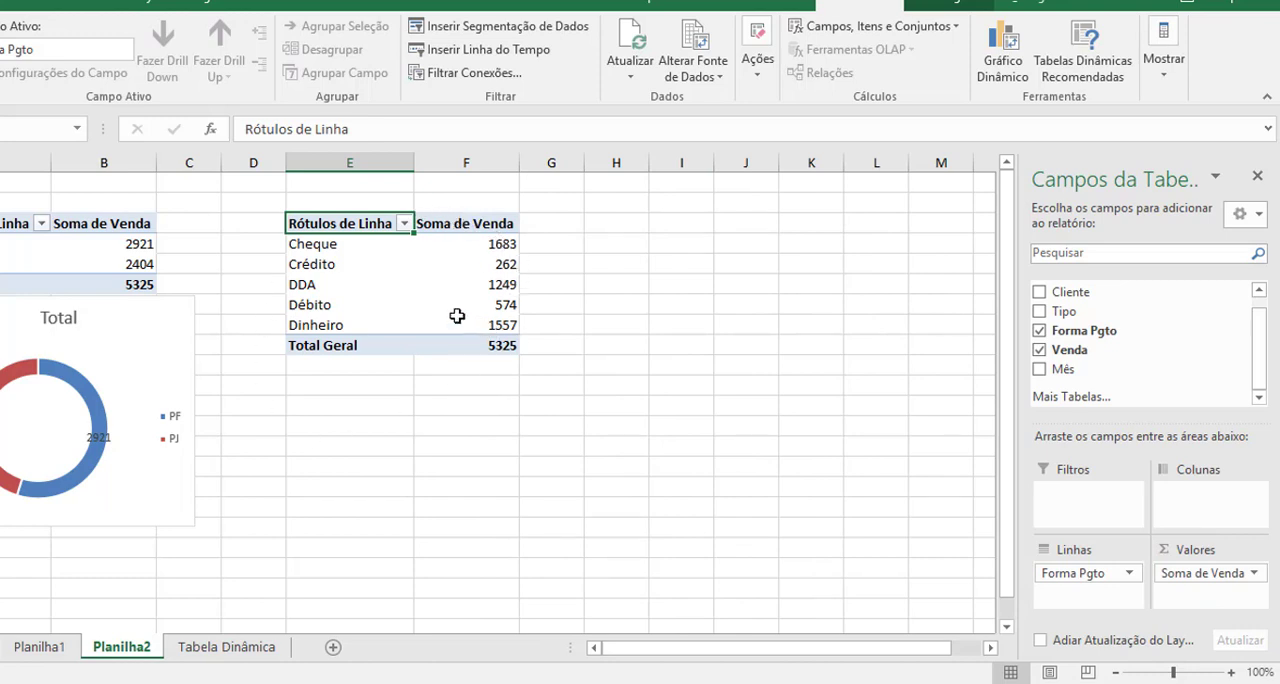
# Insert a clustered column chart from the Forma Pgto PivotTable and resize it to sit below that table.
pyautogui.click(372, 286)
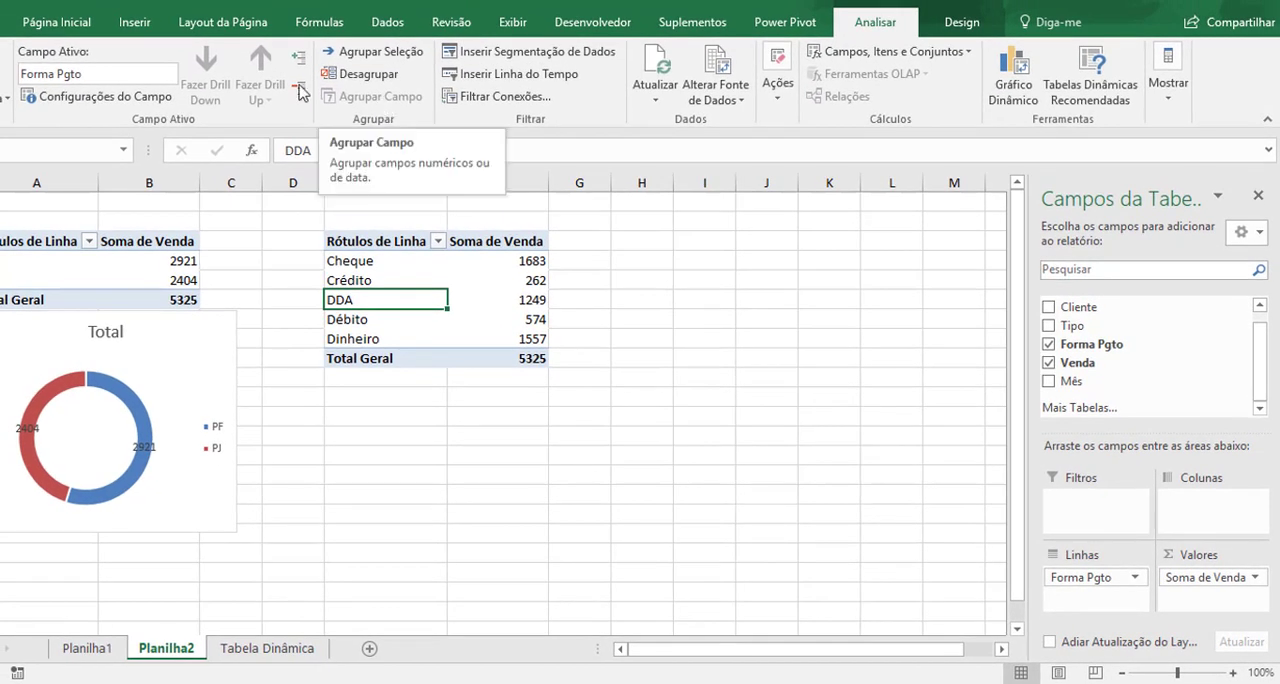
pyautogui.click(132, 22)
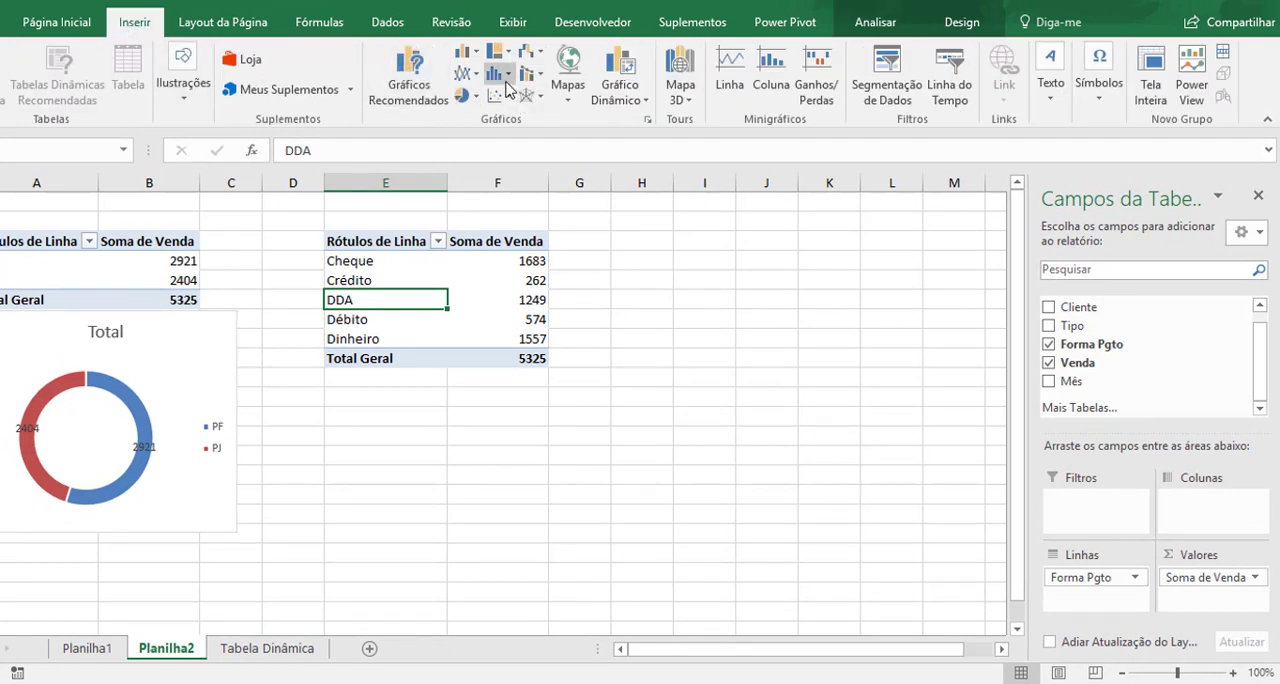
pyautogui.click(475, 58)
pyautogui.click(467, 97)
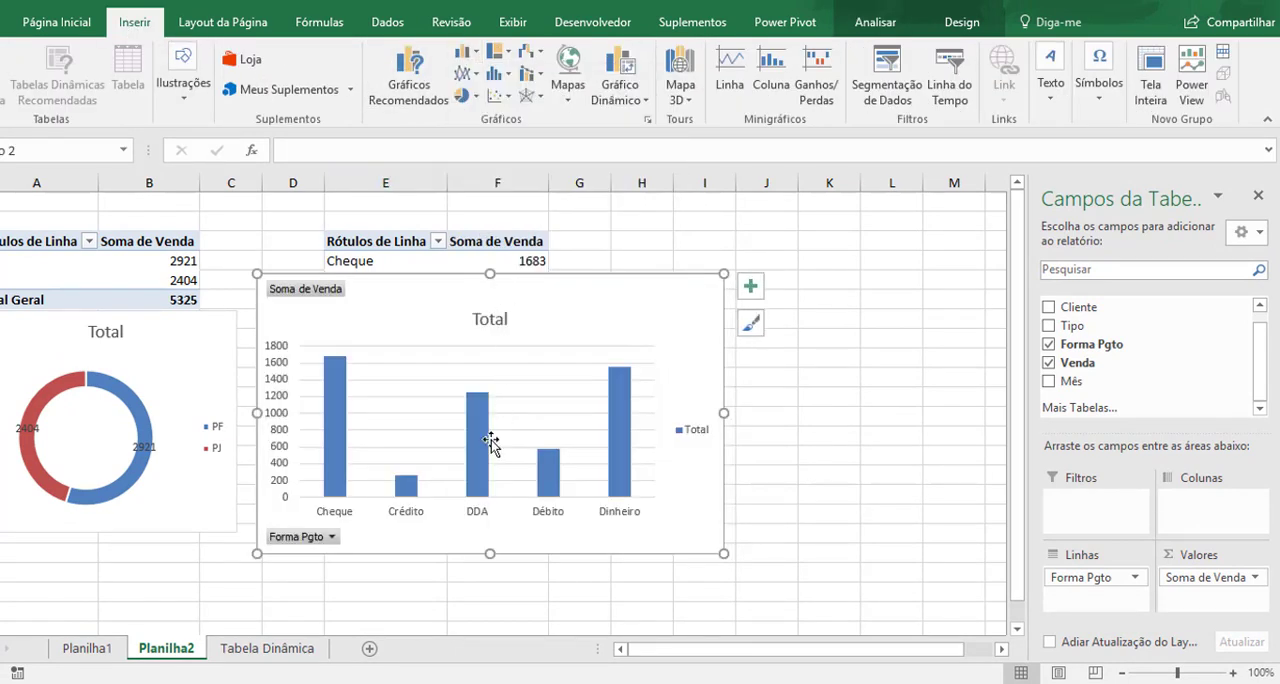
pyautogui.moveTo(490, 274); pyautogui.dragTo(488, 366)
pyautogui.moveTo(490, 553); pyautogui.dragTo(491, 604)
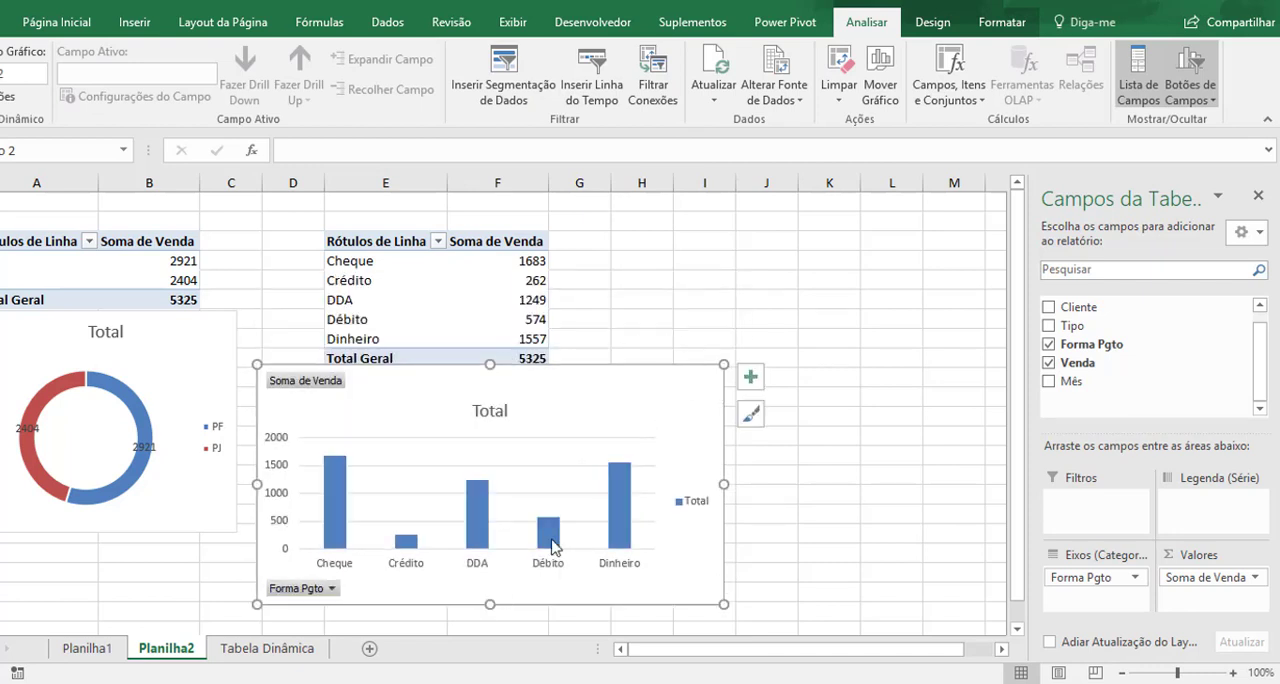
# Add data labels to the column chart's series and deselect the chart.
pyautogui.rightClick(482, 531)
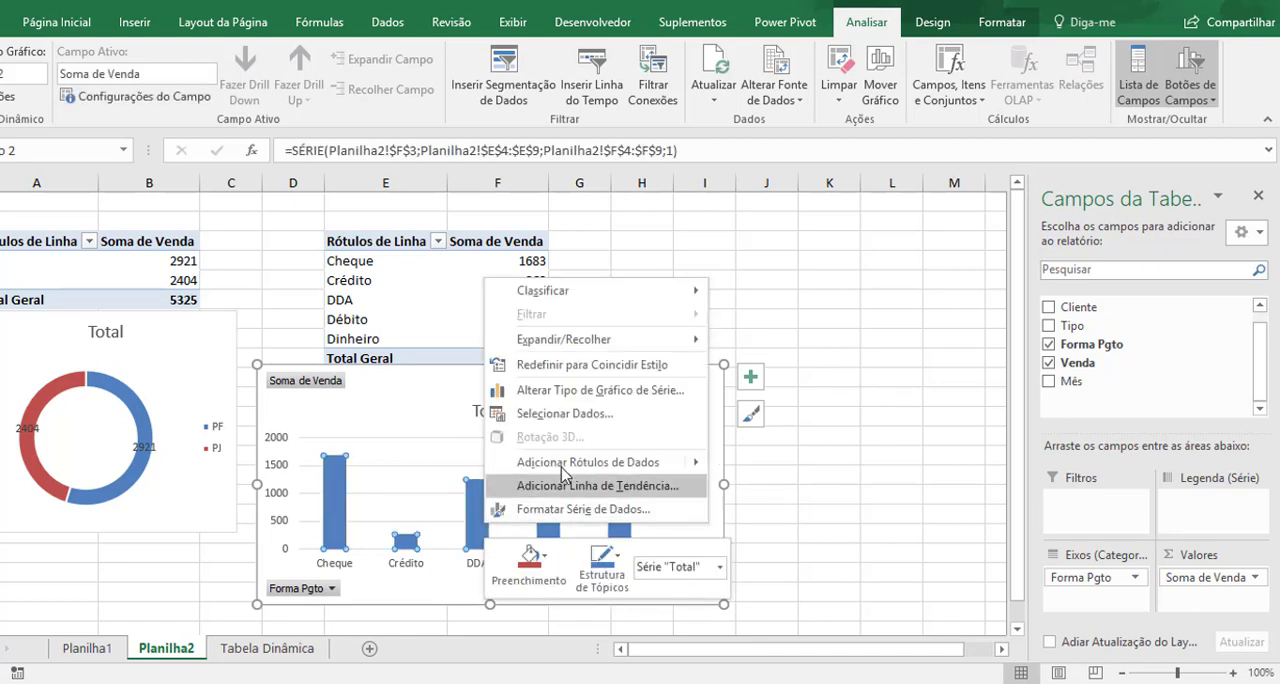
pyautogui.click(580, 462)
pyautogui.press('Escape')
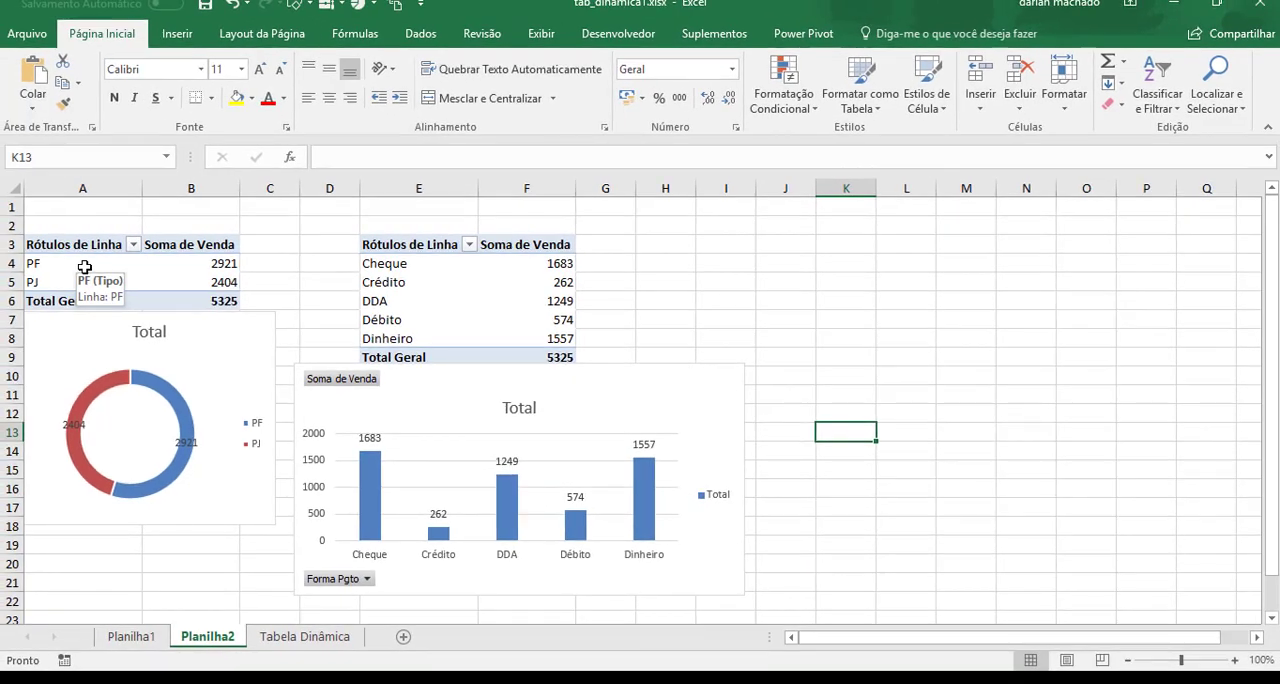
# Insert a slicer for the Mês field on the Tipo PivotTable.
pyautogui.click(85, 267)
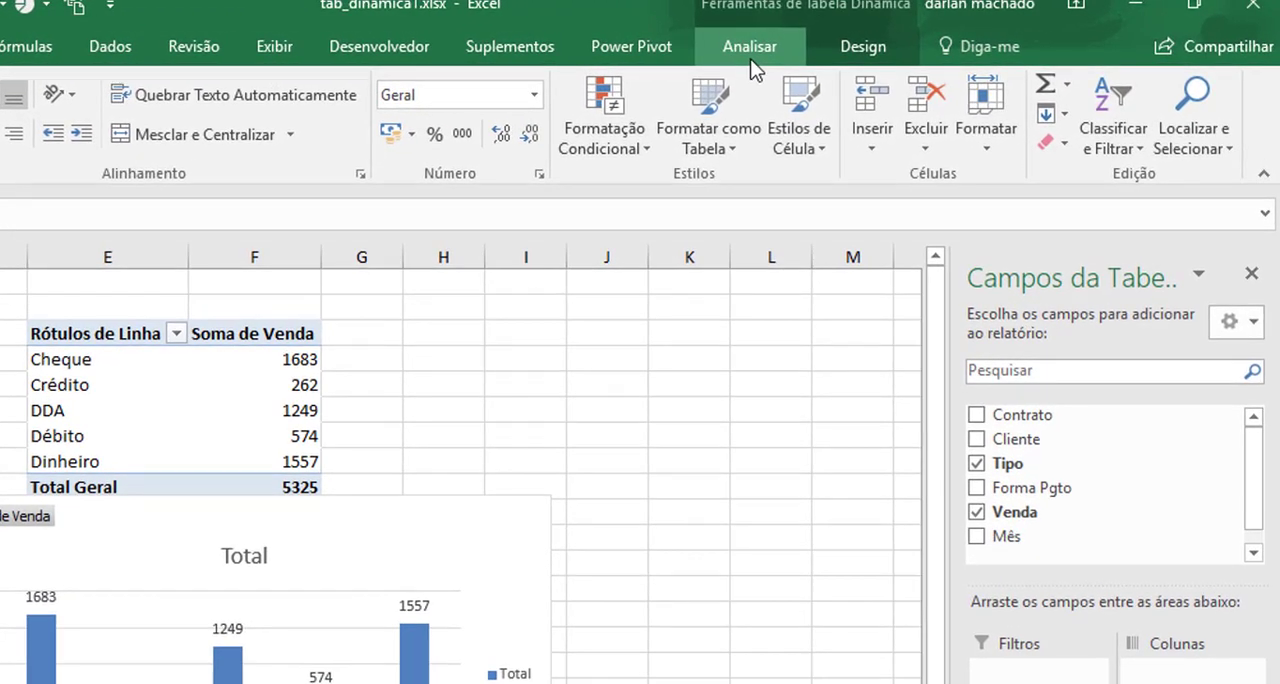
pyautogui.click(890, 33)
pyautogui.click(321, 85)
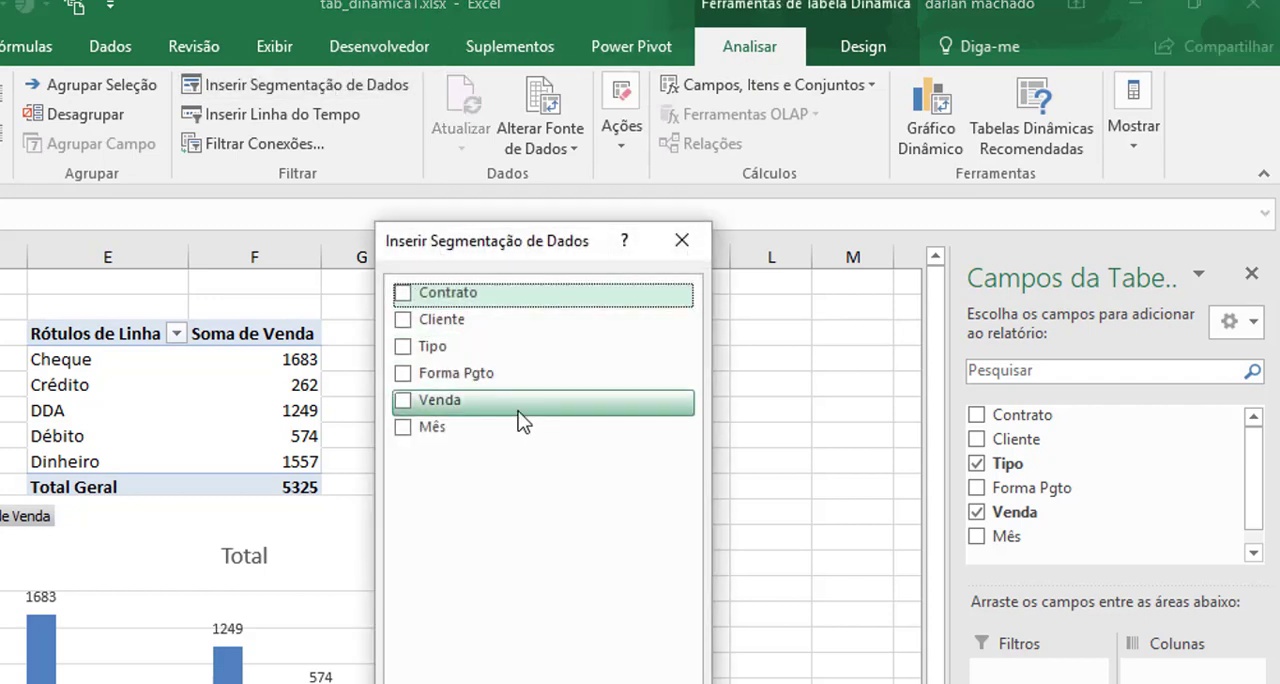
pyautogui.click(404, 428)
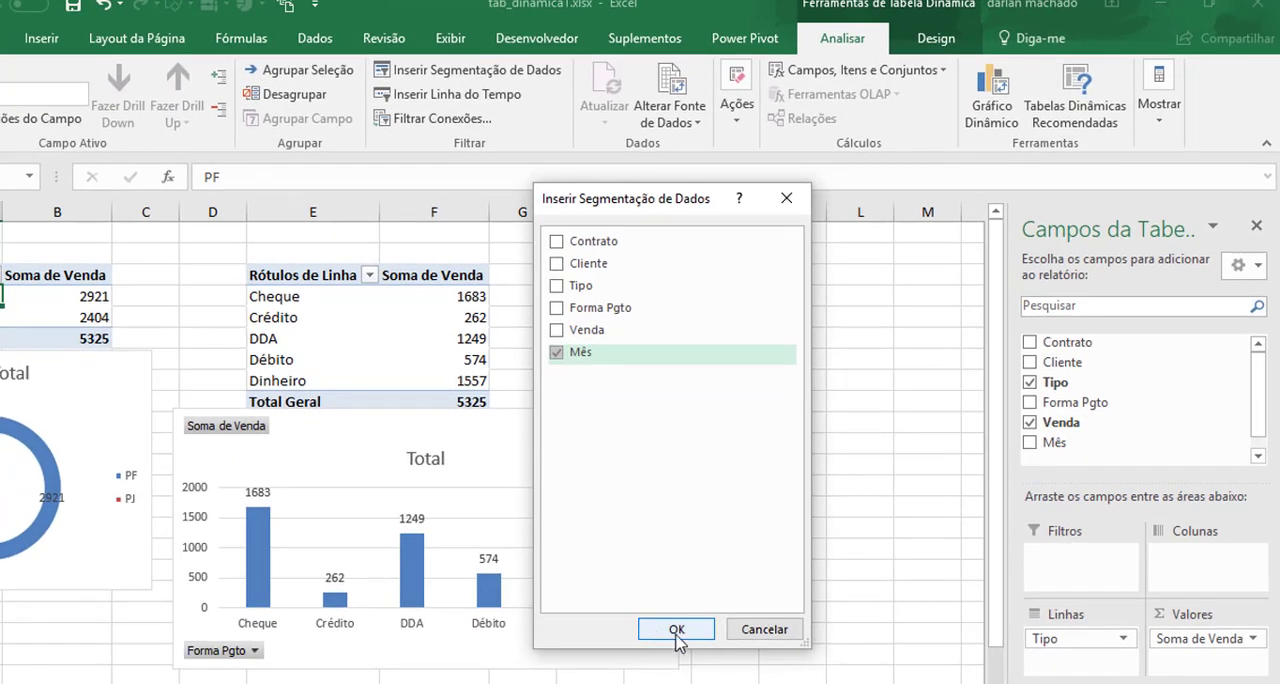
pyautogui.click(677, 630)
# Move the Mês slicer to the empty area at columns K to M and arrange its buttons in 3 columns.
pyautogui.moveTo(414, 346); pyautogui.dragTo(838, 253)
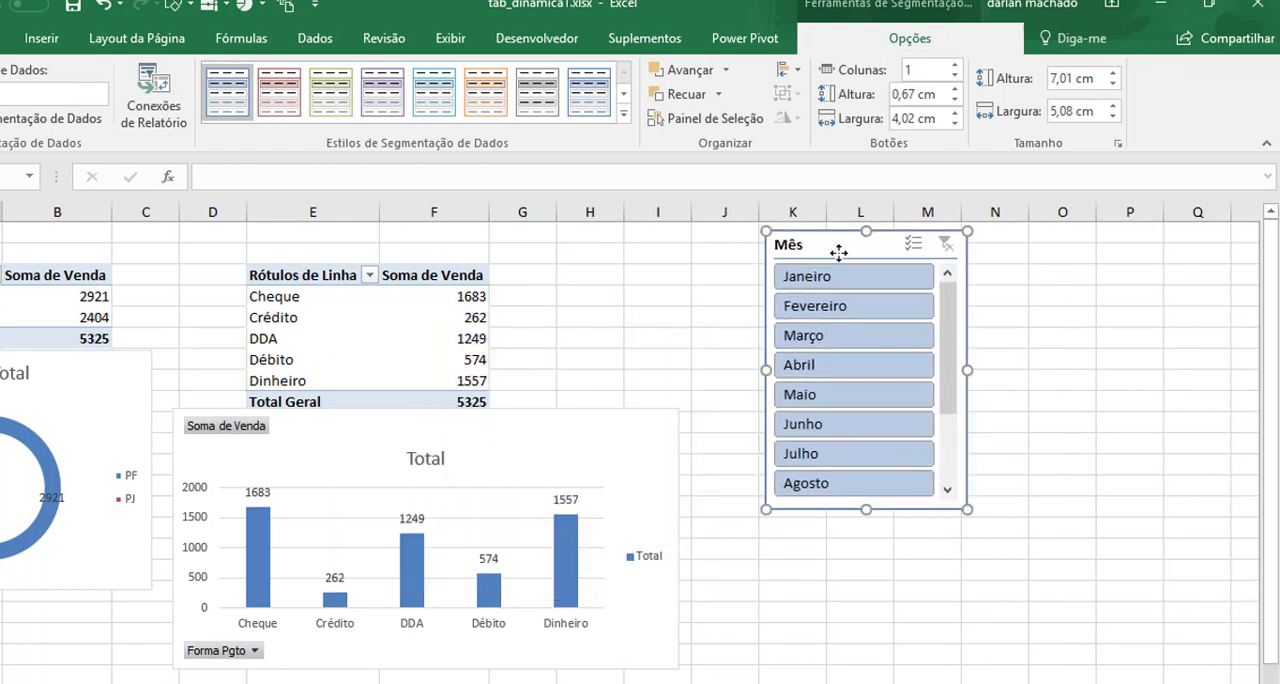
pyautogui.click(955, 64)
pyautogui.click(955, 64)
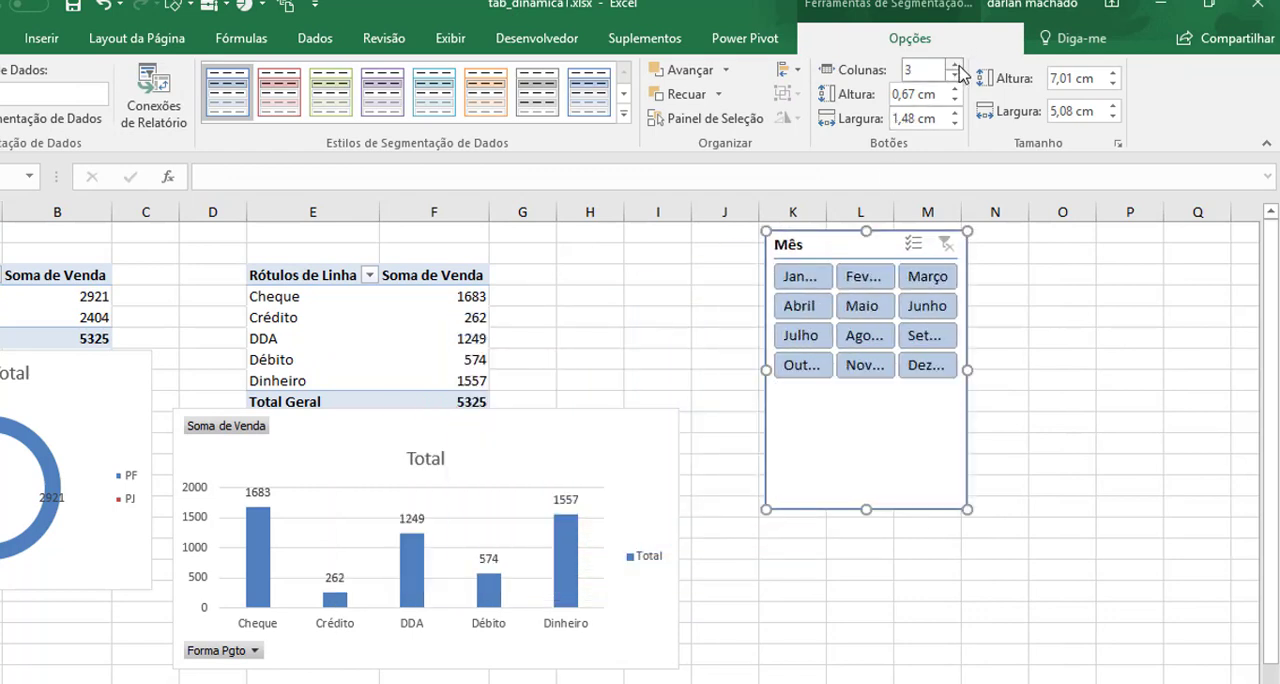
# Arrange the Mês slicer's buttons in 4 columns, resize it to 3,55 cm by 9,26 cm, and filter by Janeiro.
pyautogui.click(955, 64)
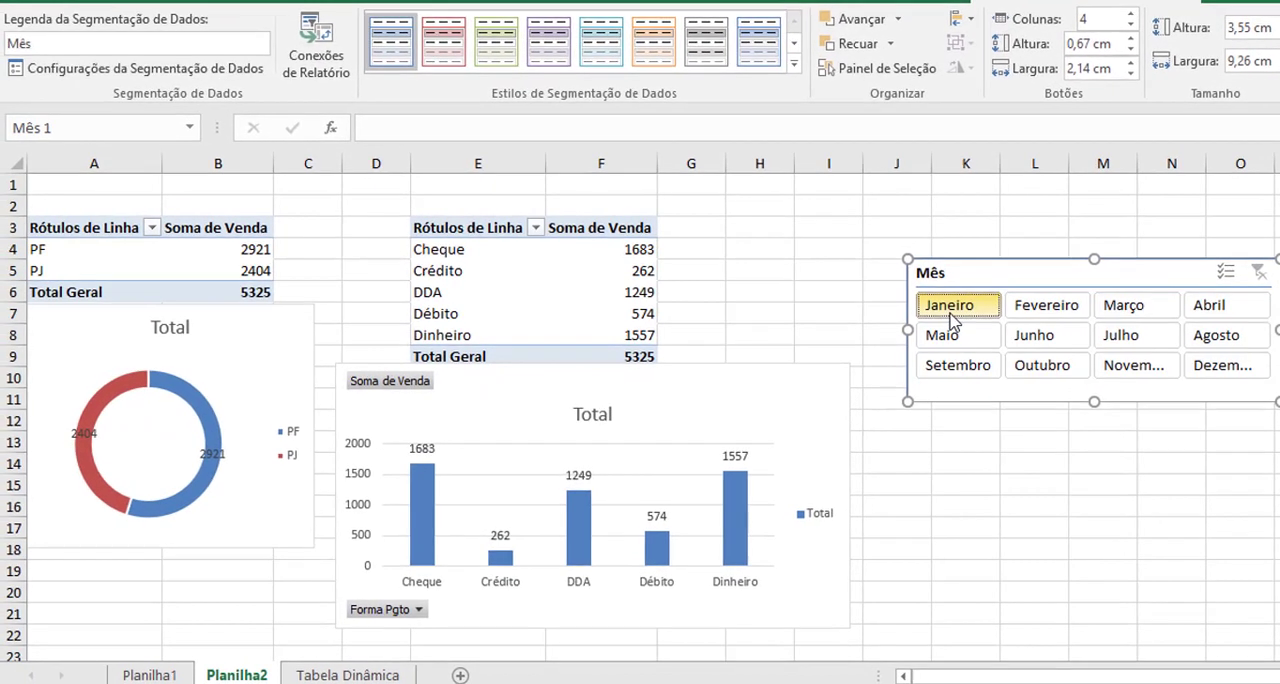
pyautogui.click(777, 358)
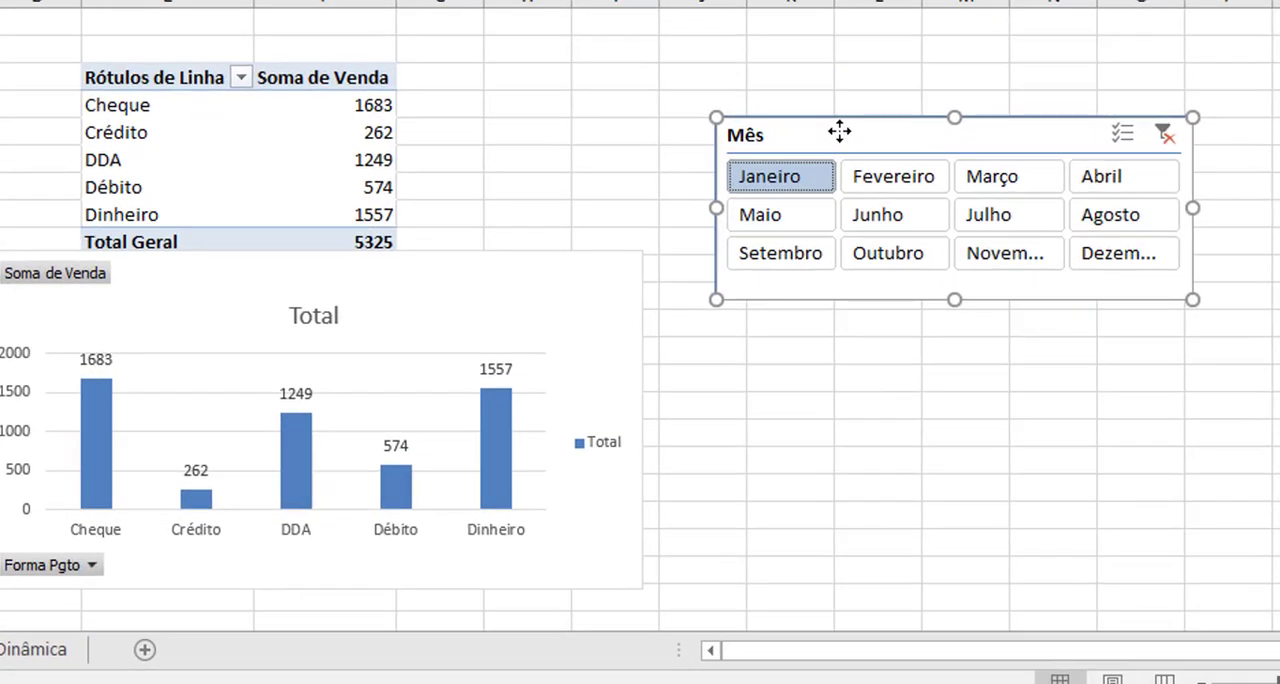
# Connect the Mês slicer to Tabela dinâmica3 on Planilha2 through its report connections, keeping Tabela dinâmica2 connected.
pyautogui.rightClick(1003, 269)
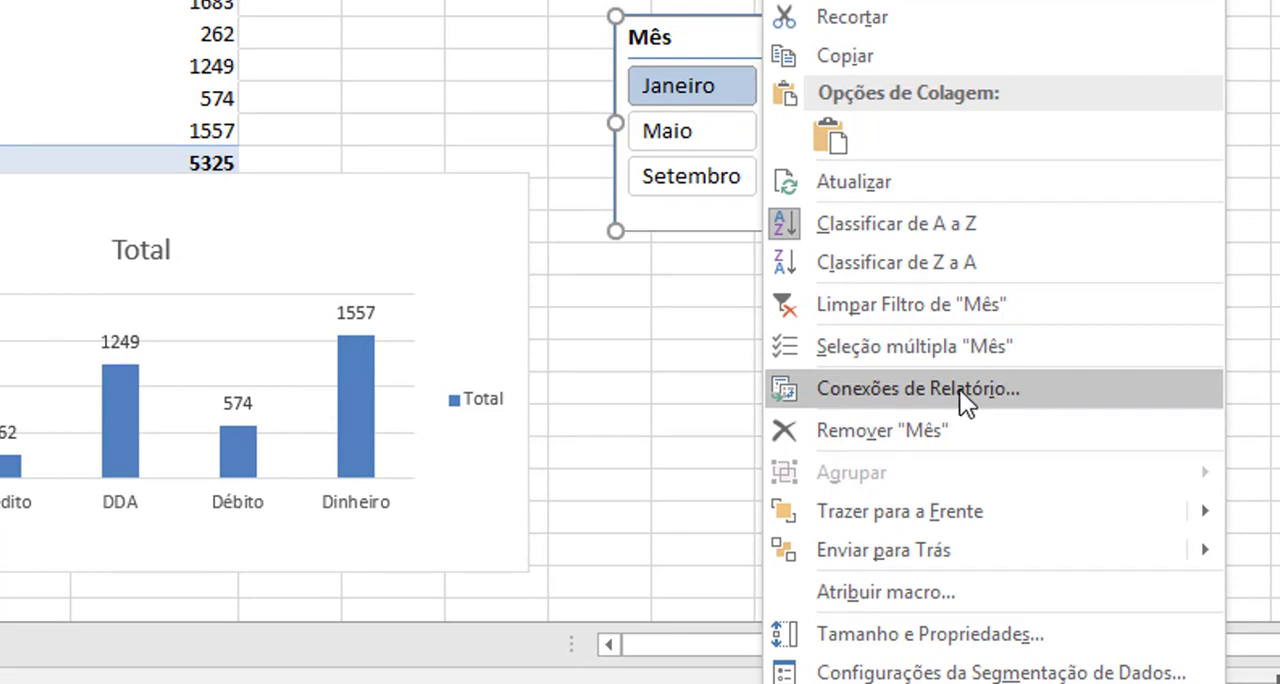
pyautogui.click(921, 388)
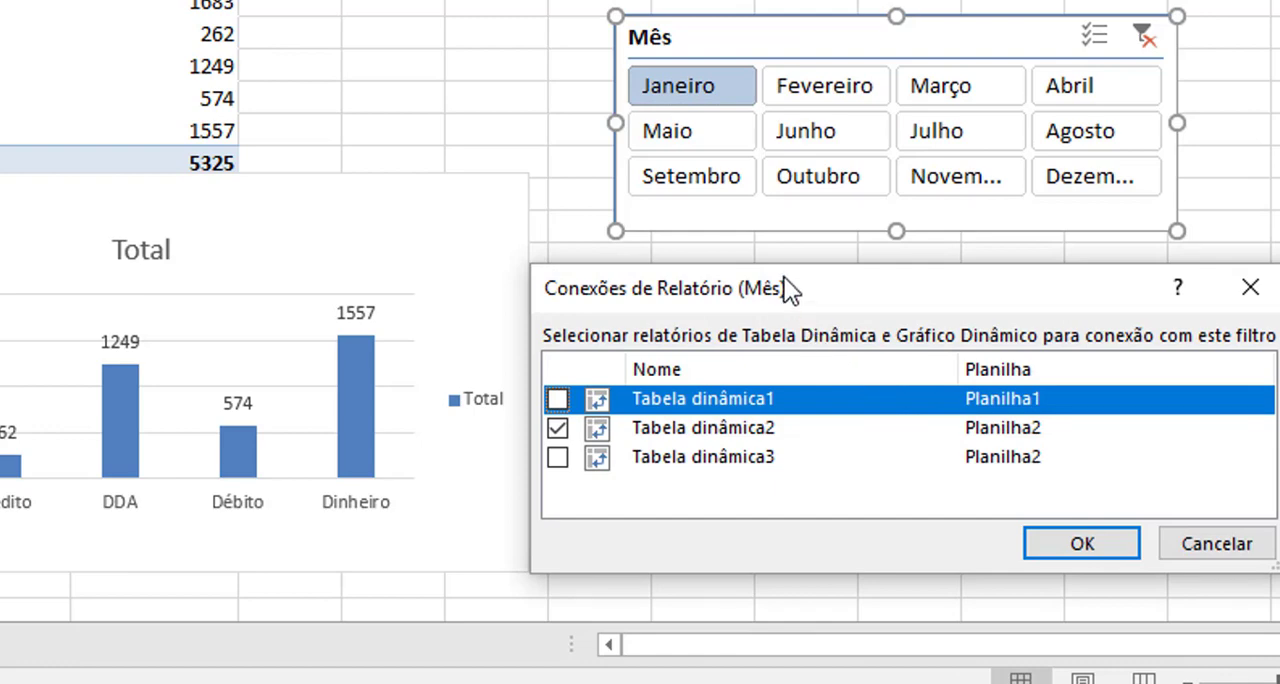
pyautogui.moveTo(784, 278); pyautogui.dragTo(834, 251)
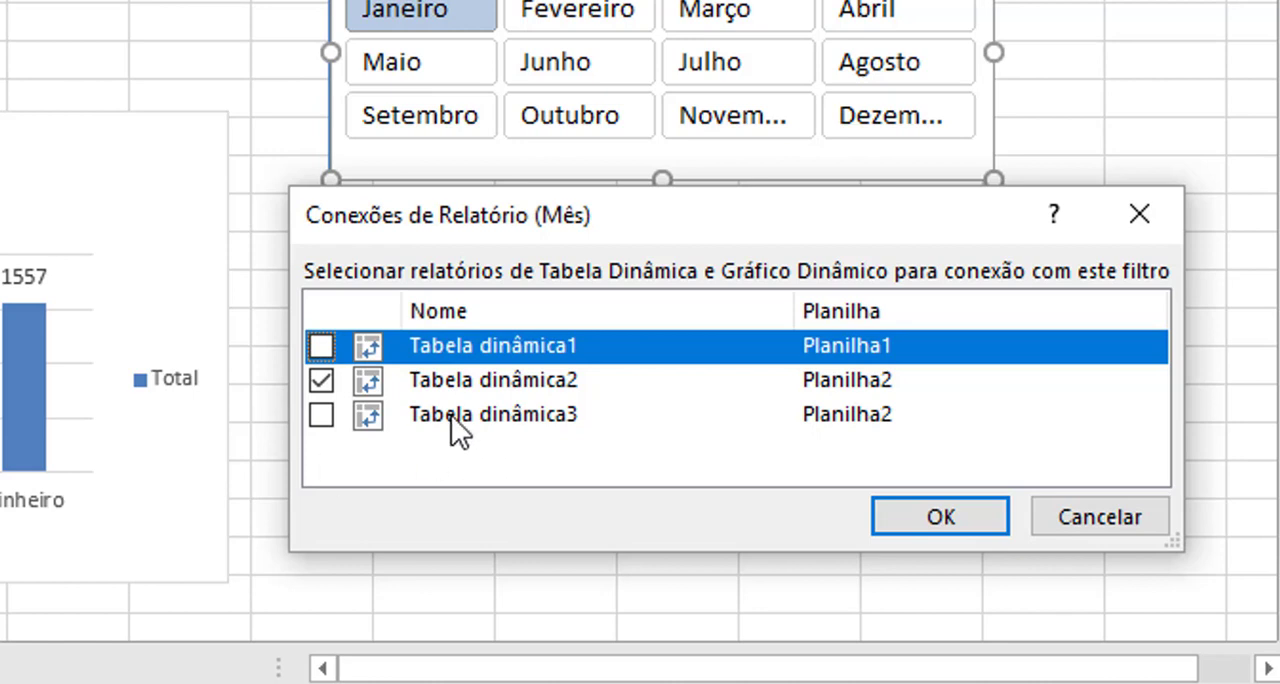
pyautogui.click(322, 420)
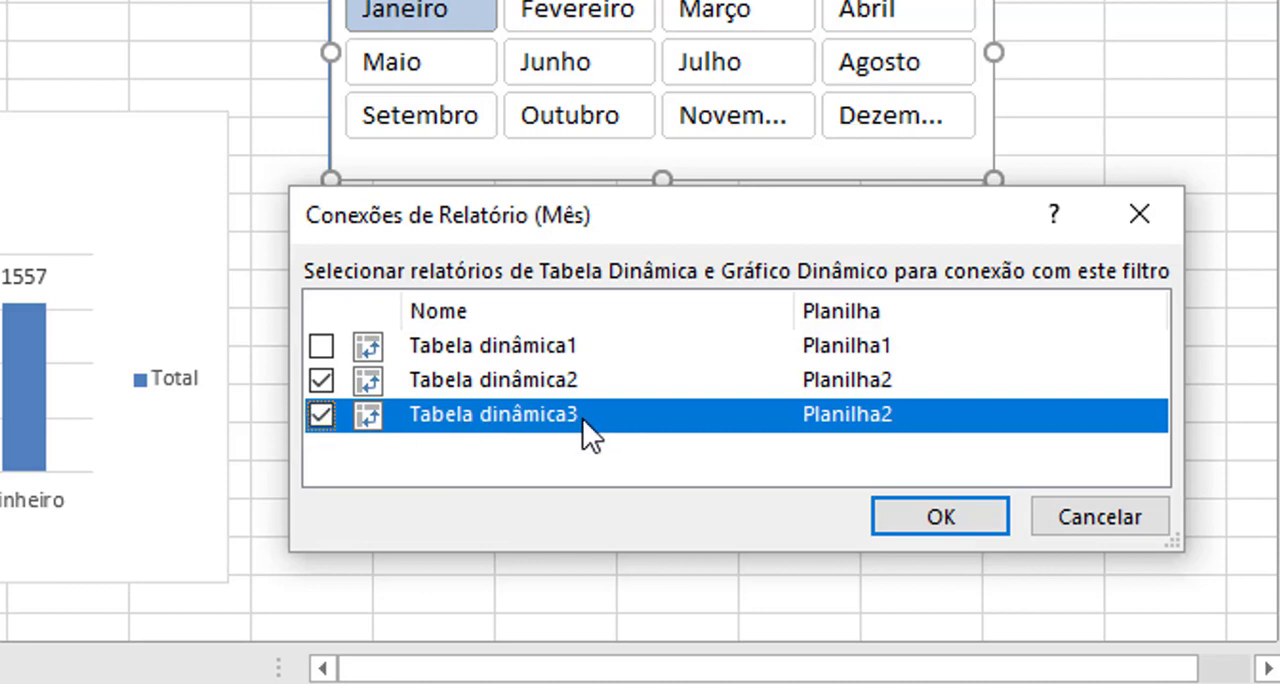
pyautogui.click(916, 520)
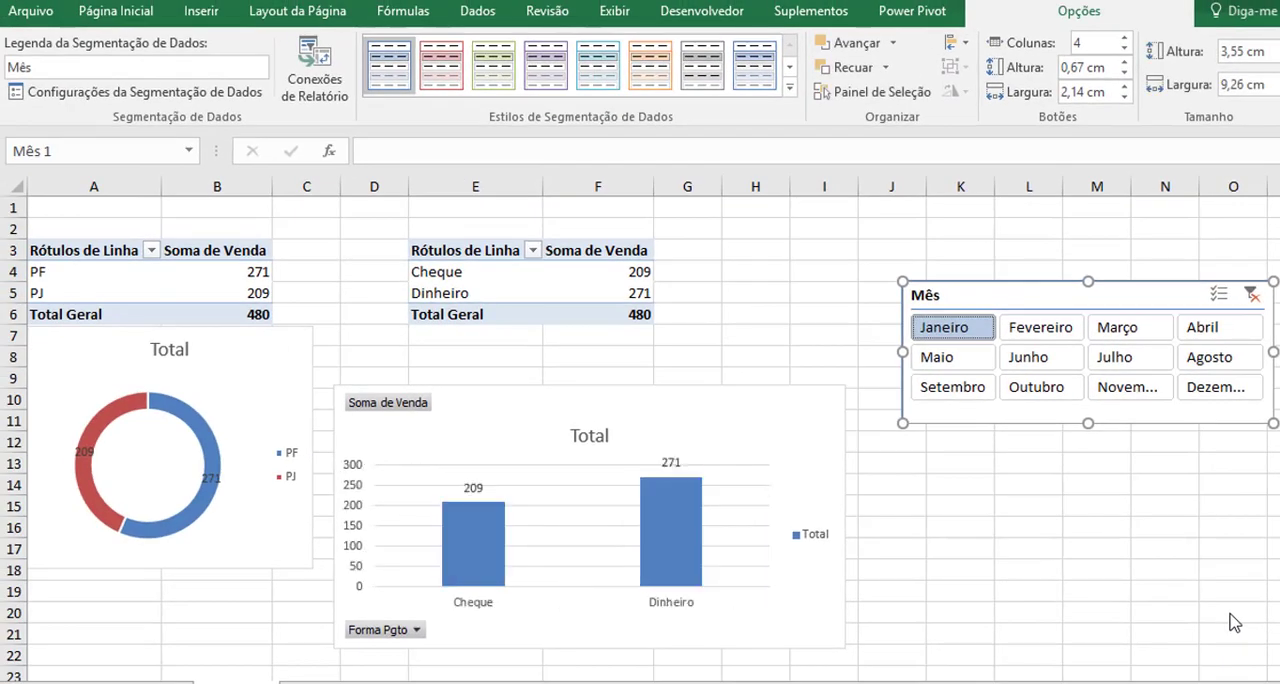
# Test the Mês slicer with Fevereiro, Março, Julho and Abril individually, and with Janeiro through Junho selected together.
pyautogui.click(1048, 332)
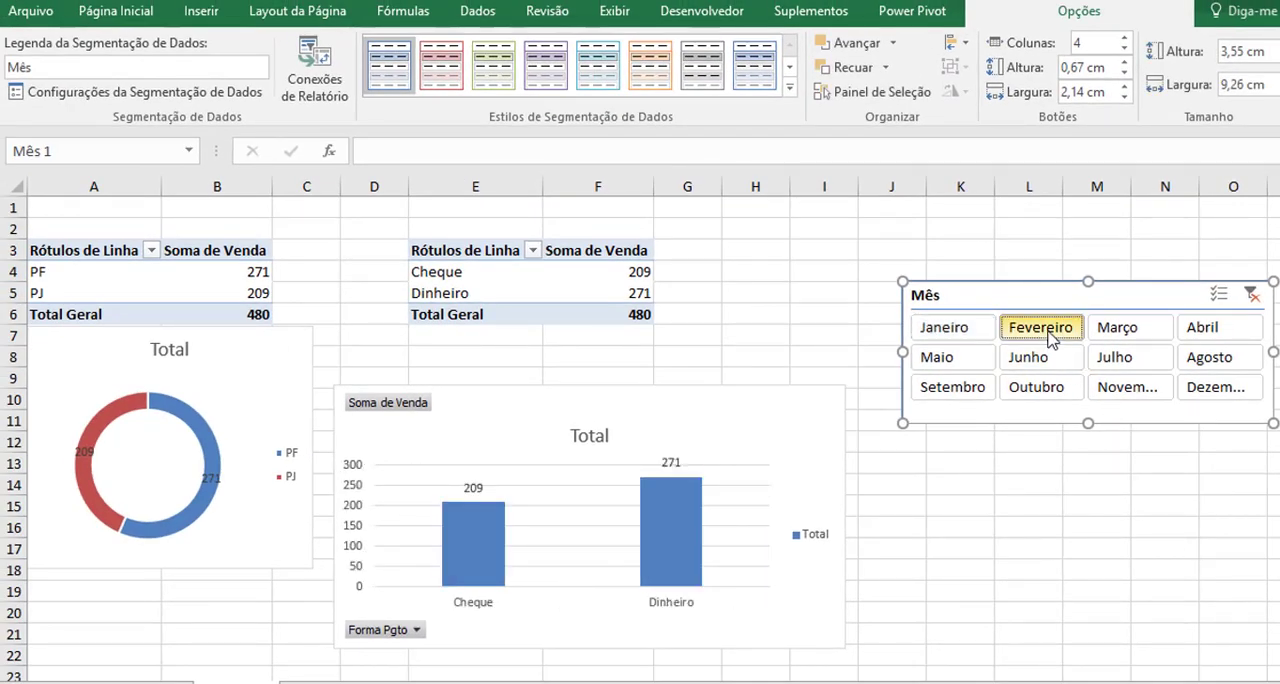
pyautogui.click(1115, 330)
pyautogui.click(1114, 366)
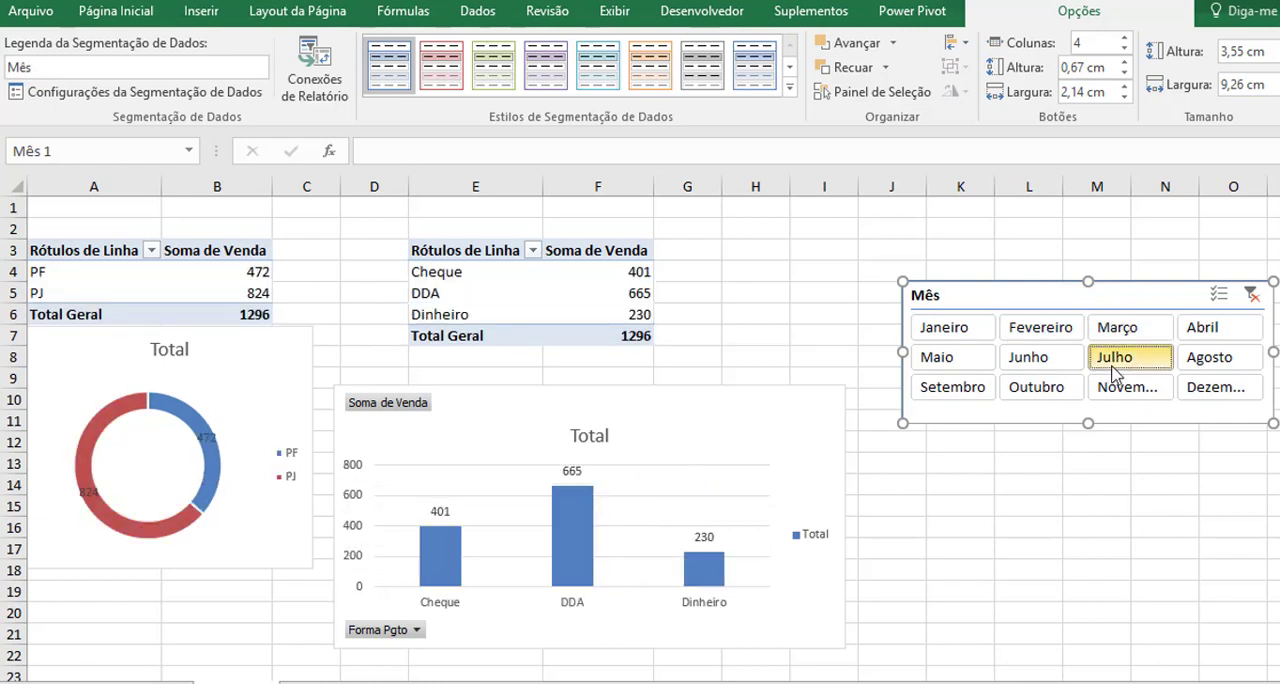
pyautogui.click(1203, 342)
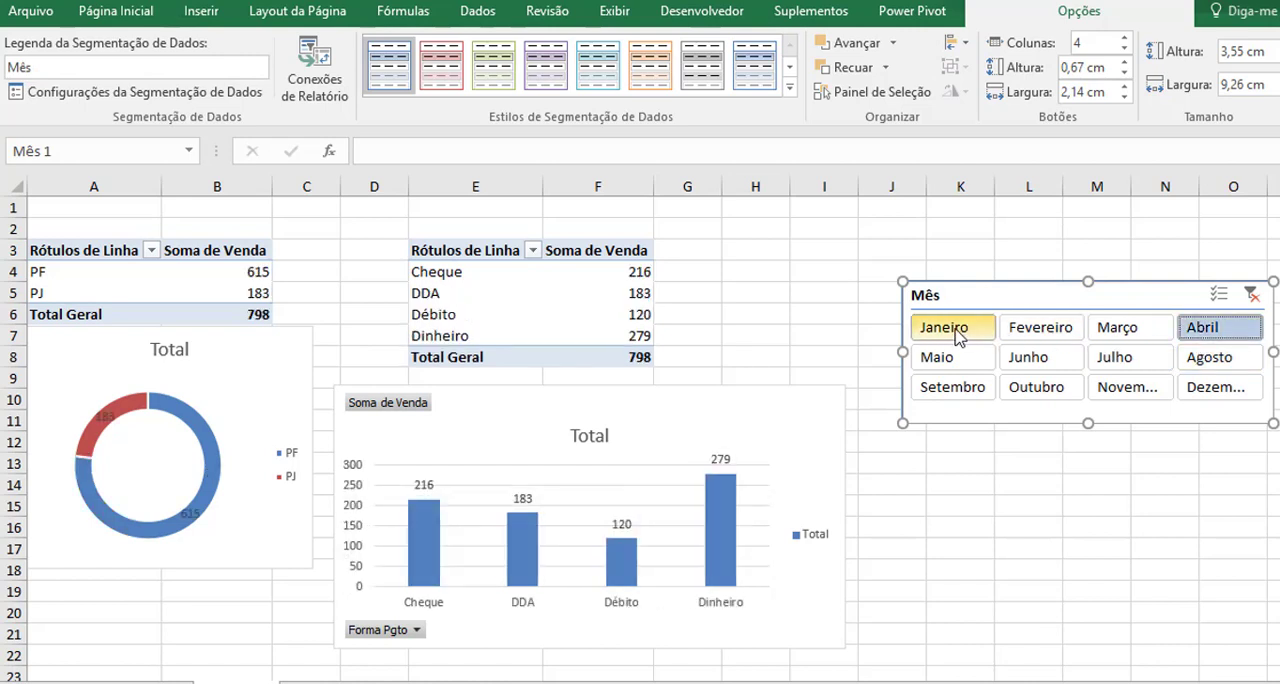
pyautogui.moveTo(955, 335); pyautogui.dragTo(1041, 375)
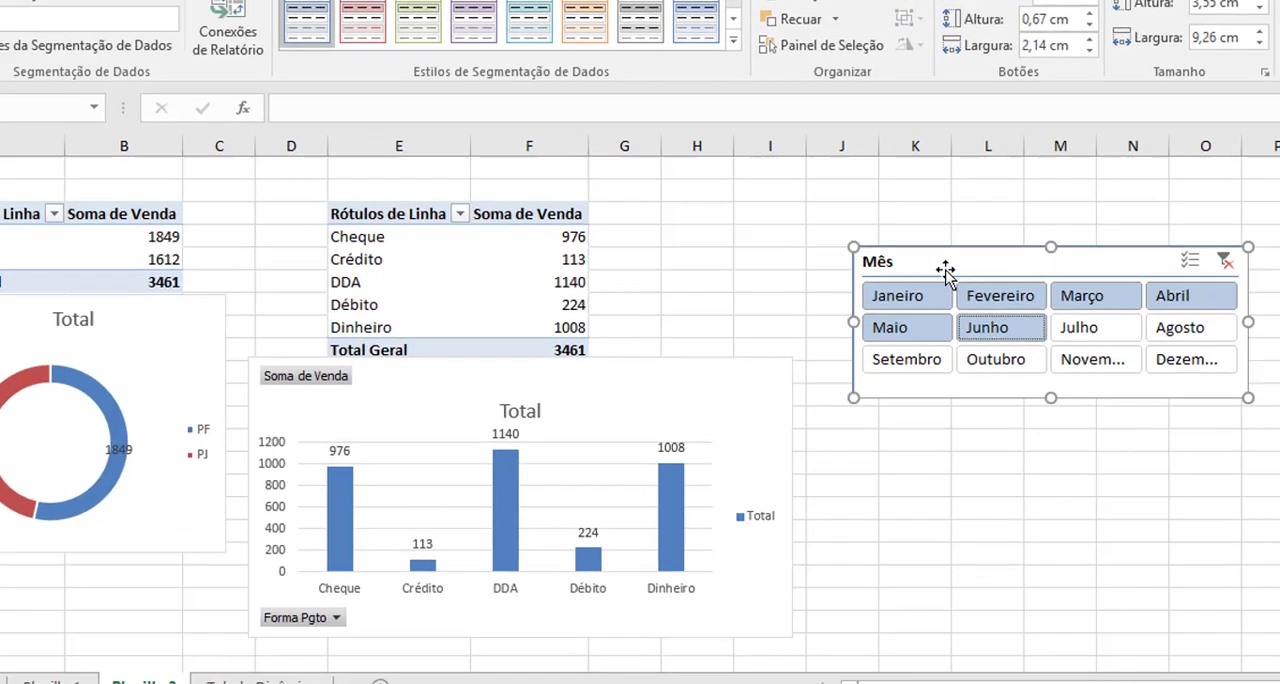
# Disconnect Tabela dinâmica3 from the Mês slicer in its report connections.
pyautogui.rightClick(968, 297)
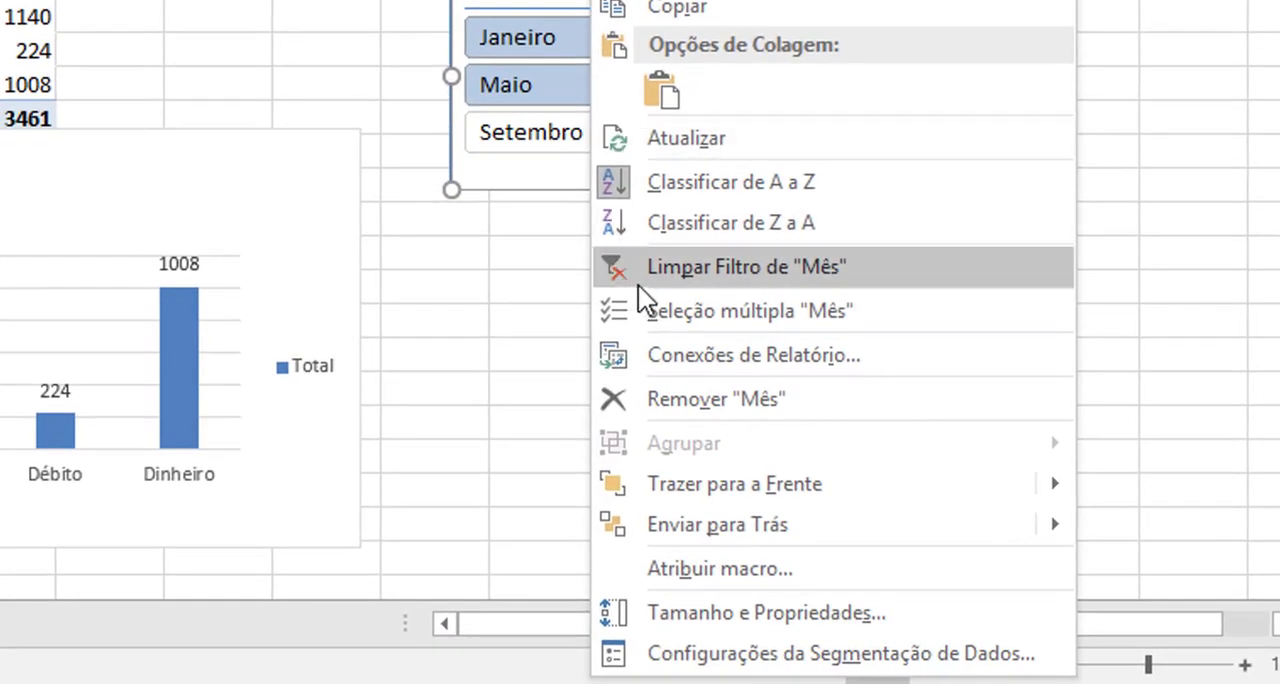
pyautogui.click(733, 358)
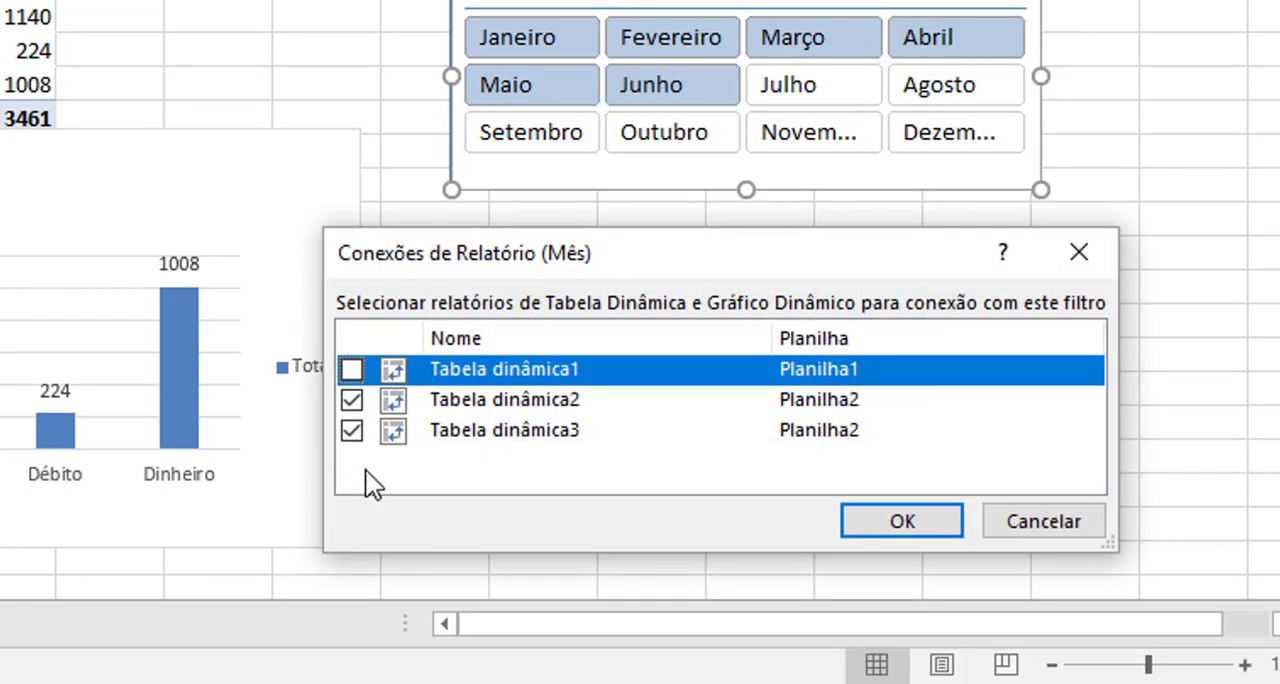
pyautogui.click(353, 433)
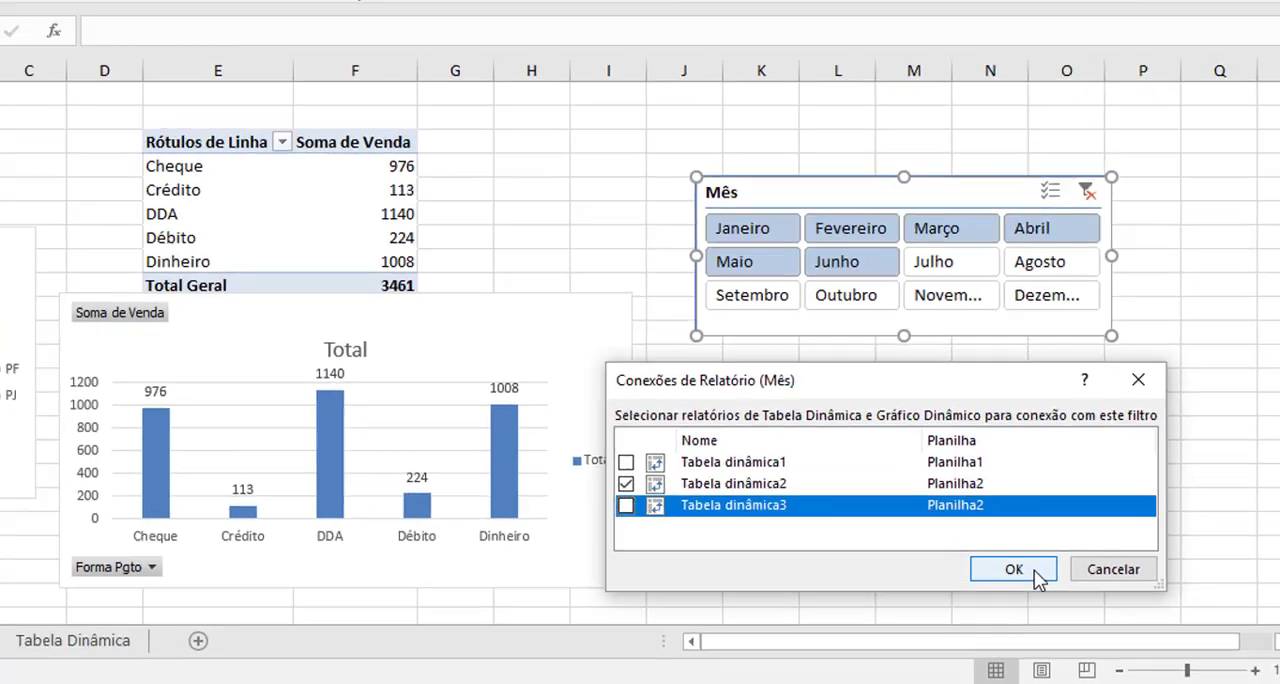
pyautogui.click(1034, 570)
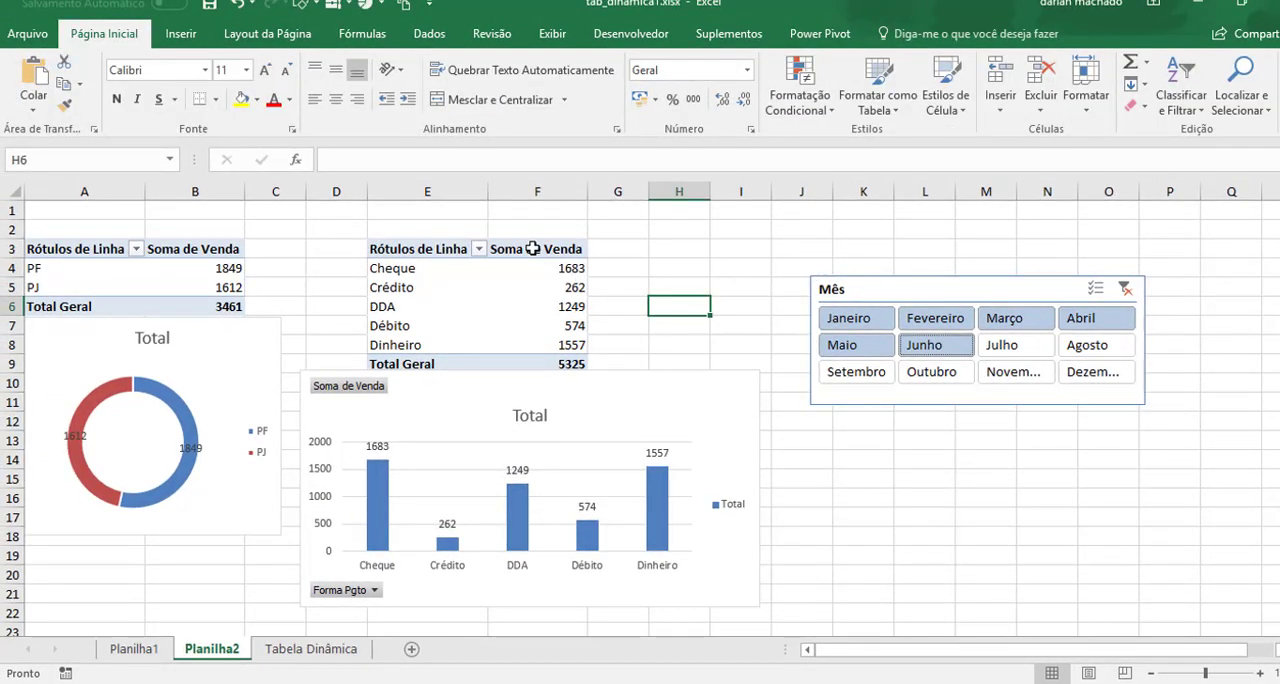
# Connect the Forma Pgto PivotTable to the Mês 1 slicer of Planilha2 through the table's filter connections.
pyautogui.click(531, 266)
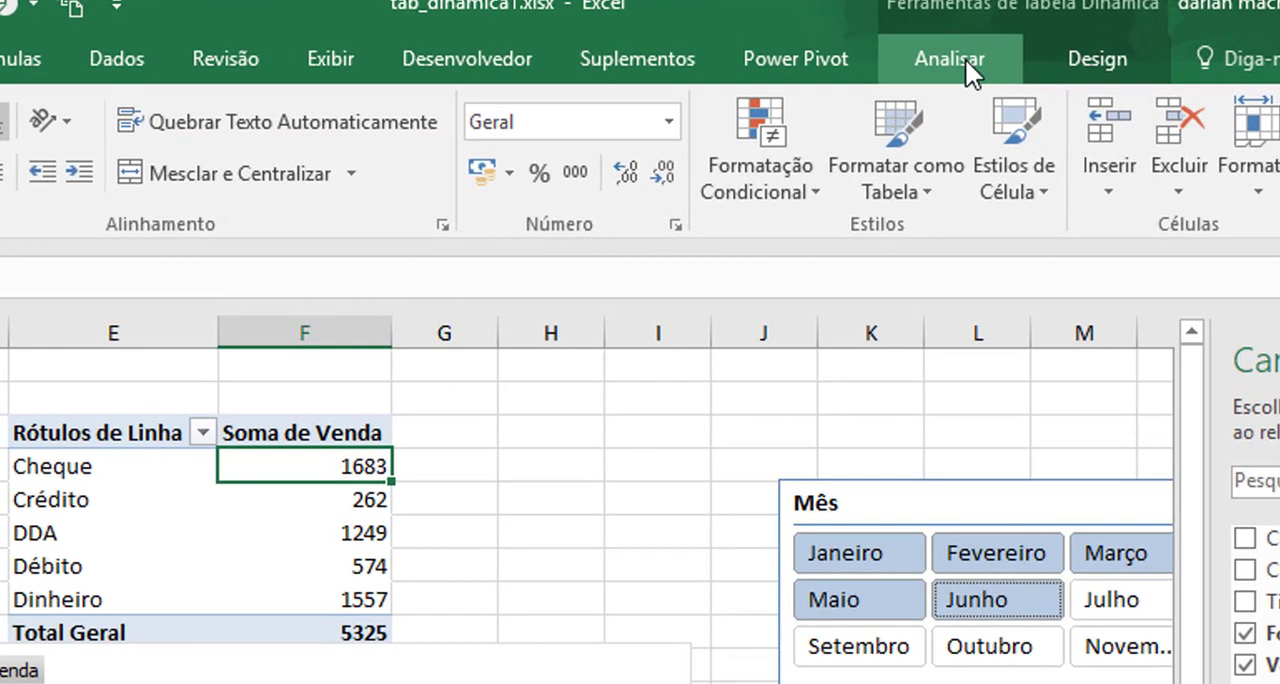
pyautogui.click(965, 58)
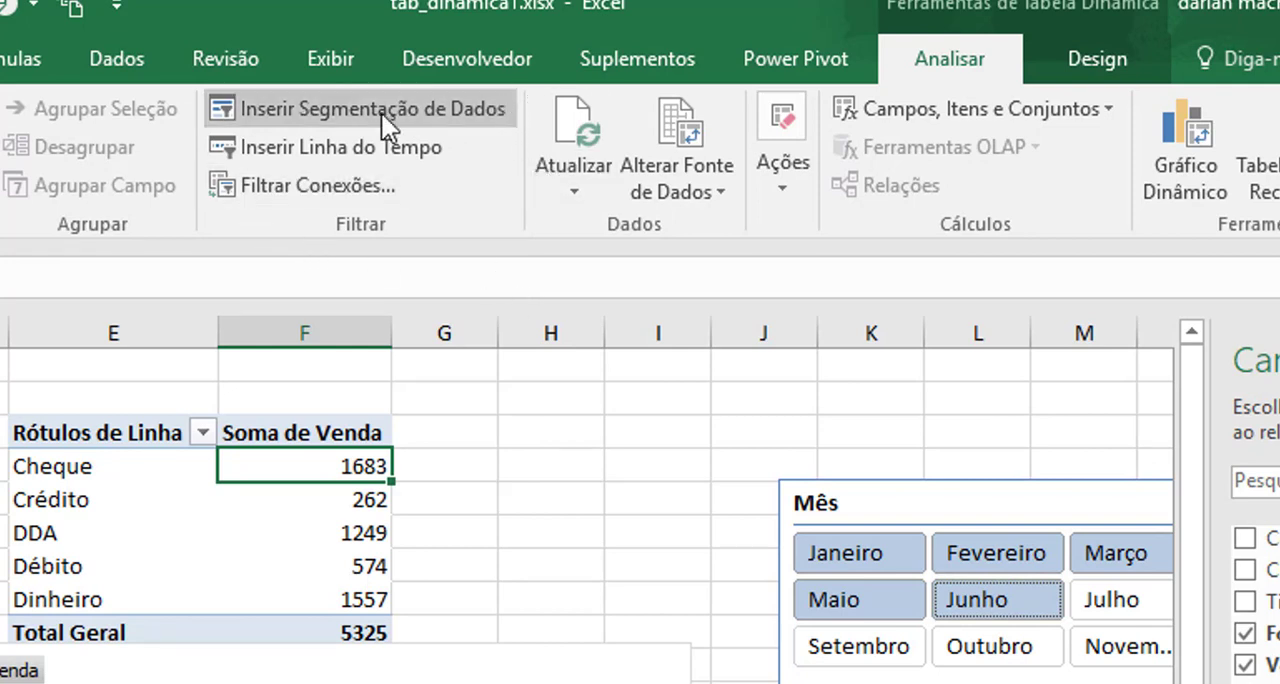
pyautogui.click(325, 187)
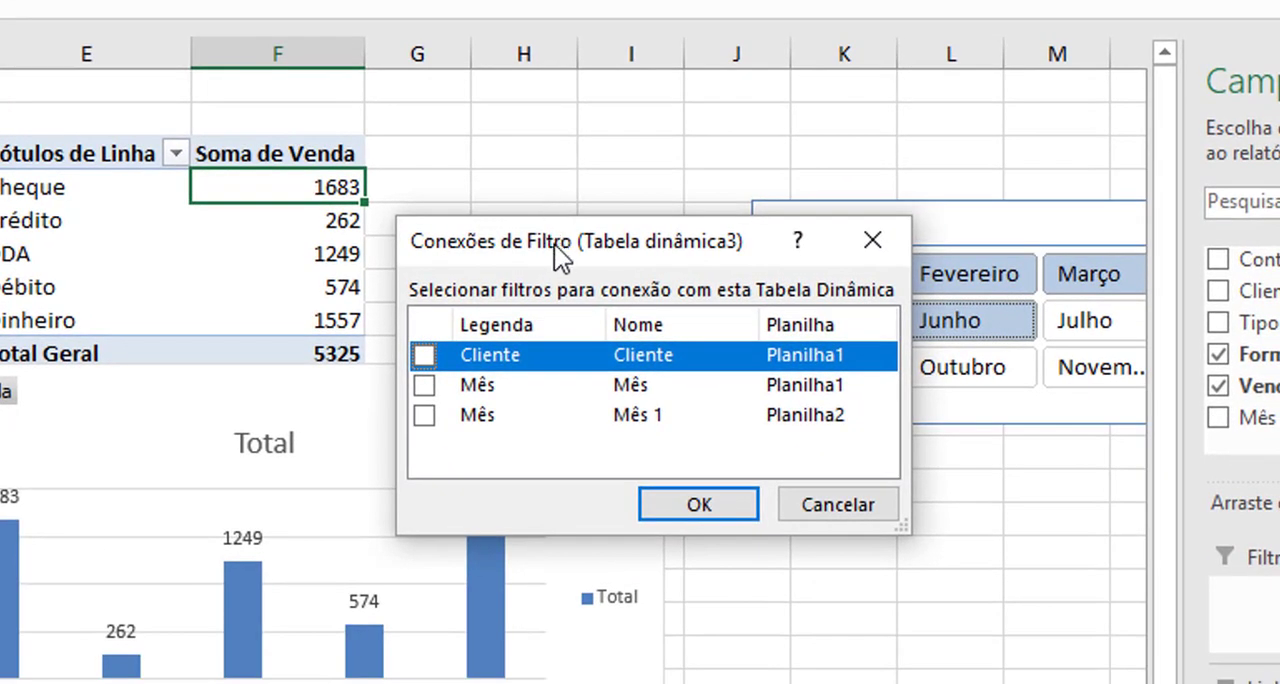
pyautogui.moveTo(577, 449); pyautogui.dragTo(372, 485)
pyautogui.moveTo(308, 280); pyautogui.dragTo(261, 300)
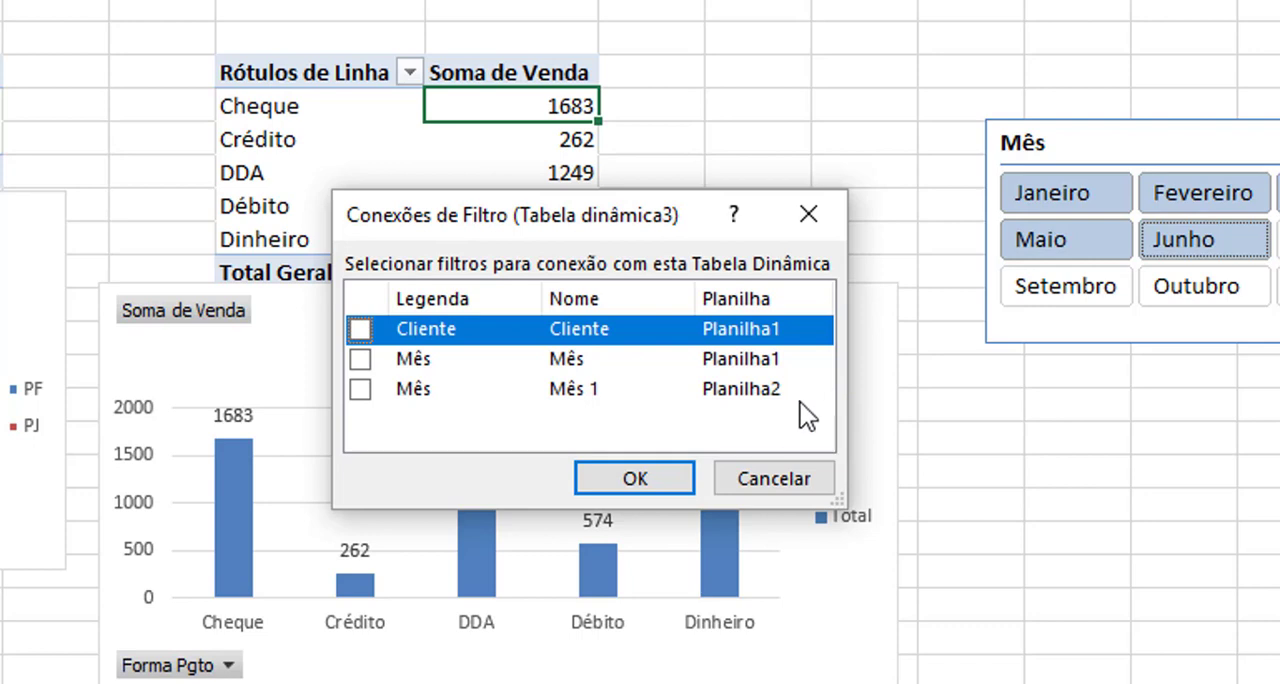
pyautogui.click(362, 390)
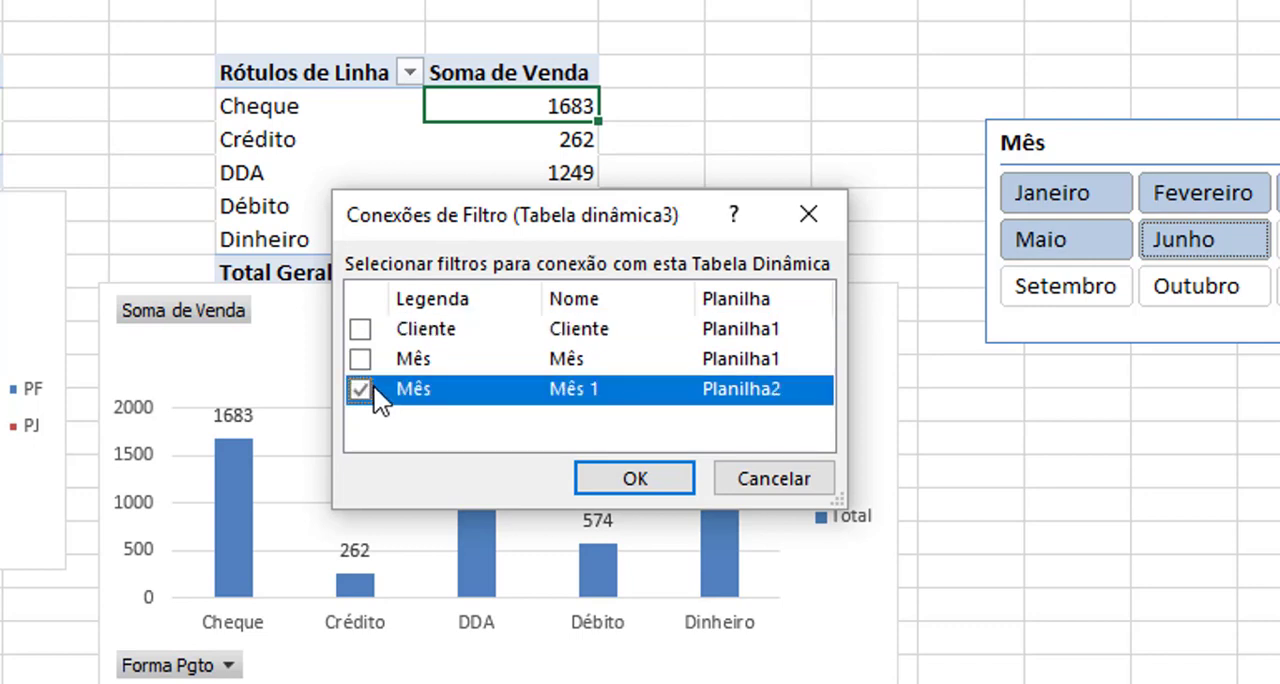
pyautogui.click(633, 479)
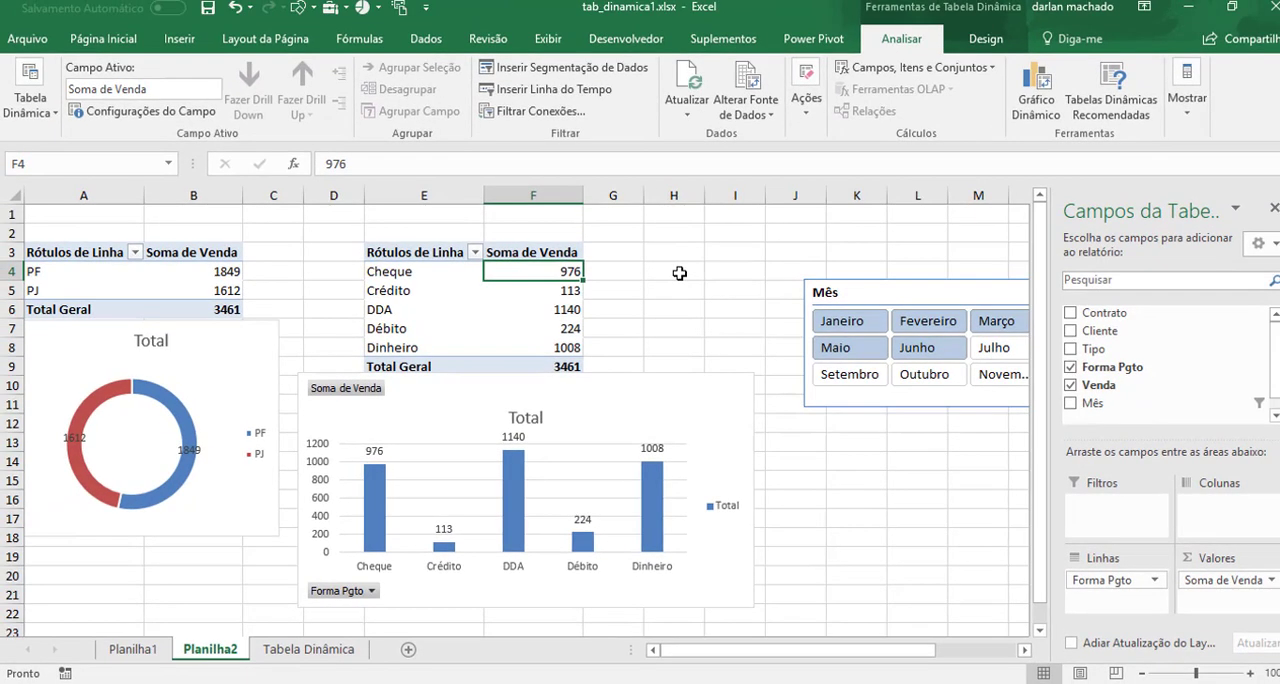
pyautogui.click(738, 151)
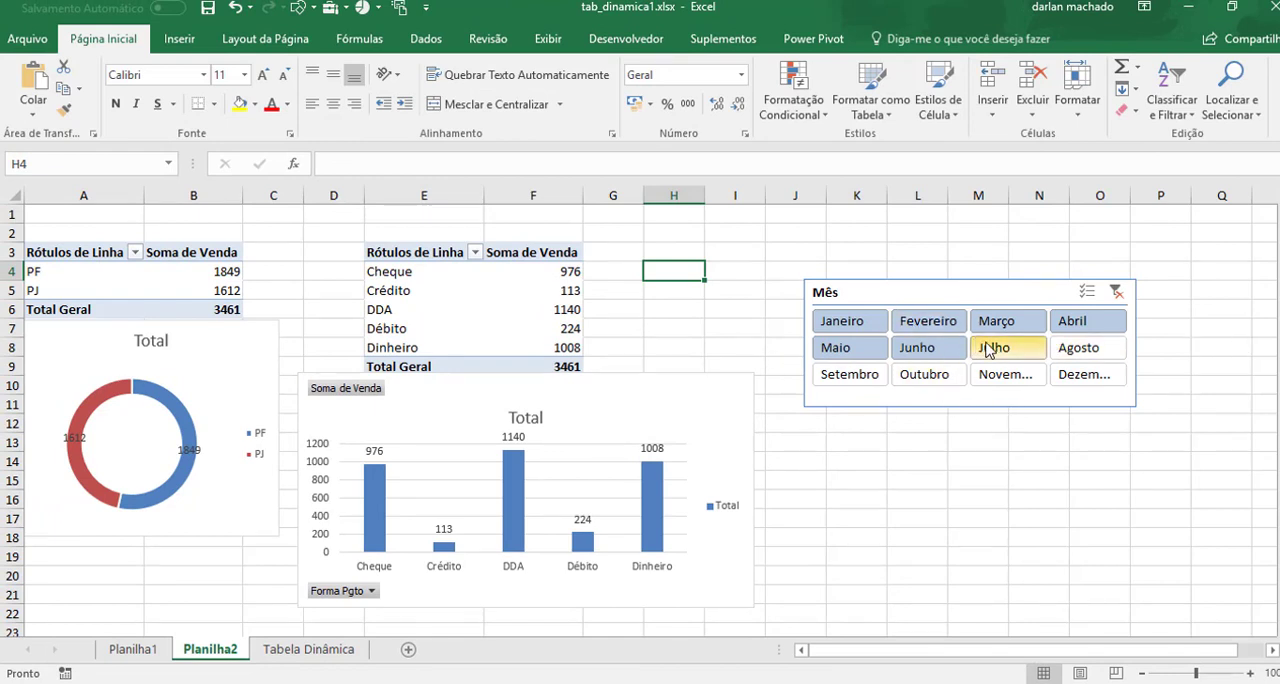
# Filter both PivotTables and charts with the Mês slicer by Julho, Janeiro and finally Março.
pyautogui.click(988, 348)
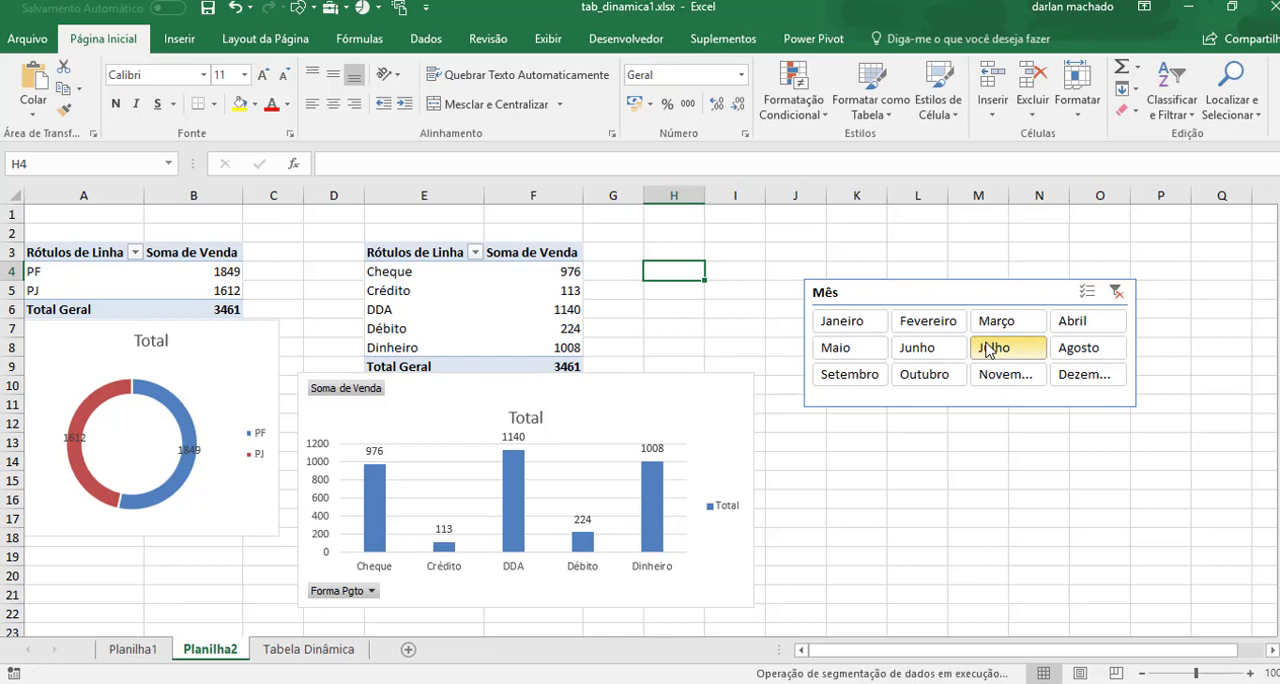
pyautogui.click(862, 322)
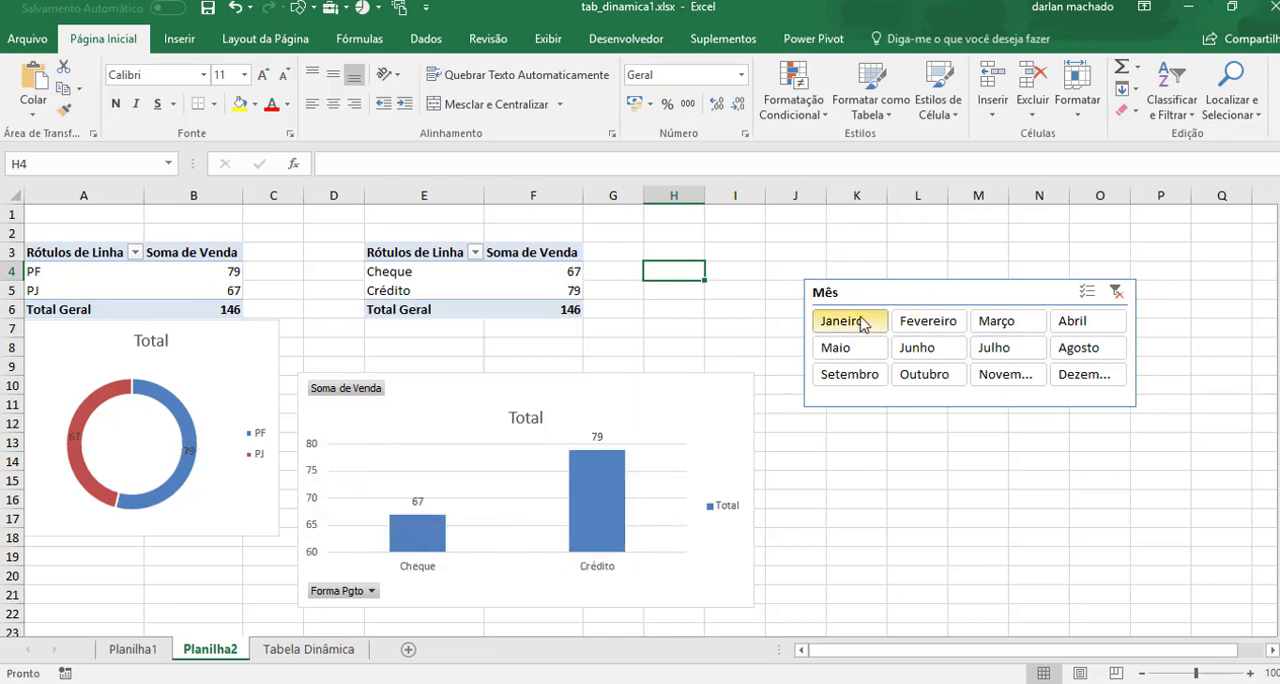
pyautogui.click(1032, 328)
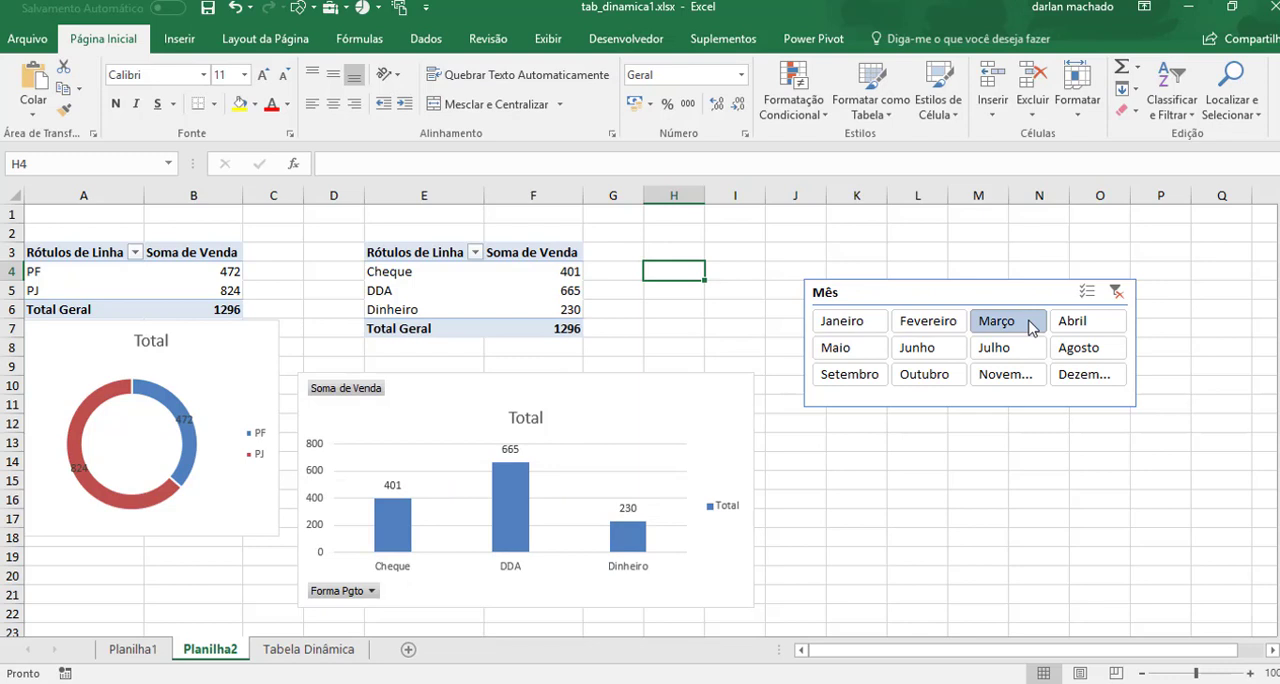